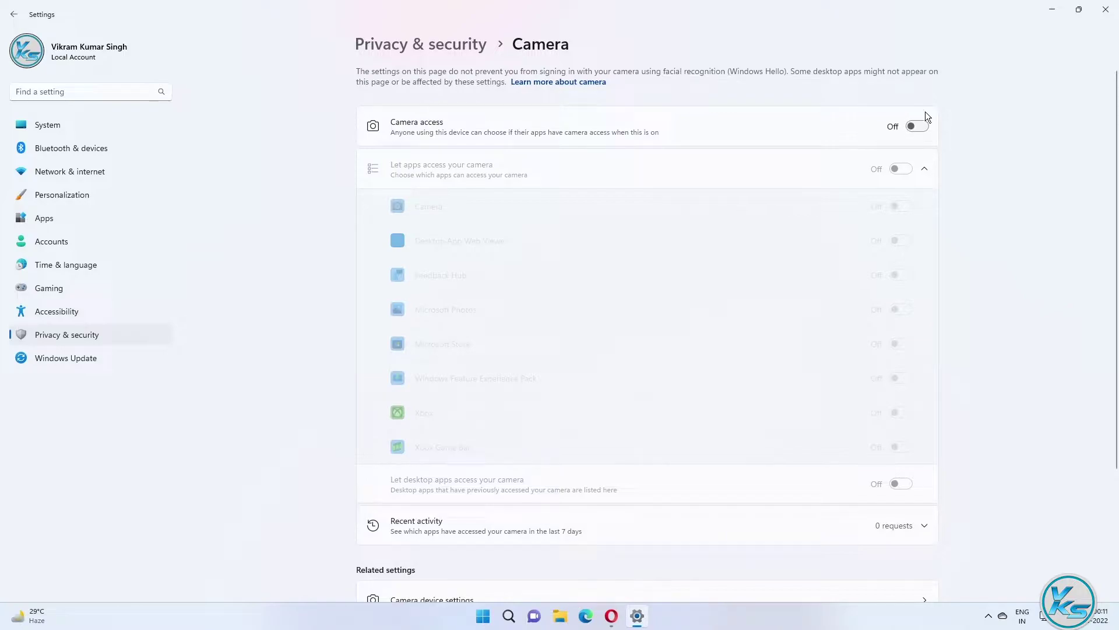
Turn on camera access for the device in the camera privacy settings.
left_click(919, 125)
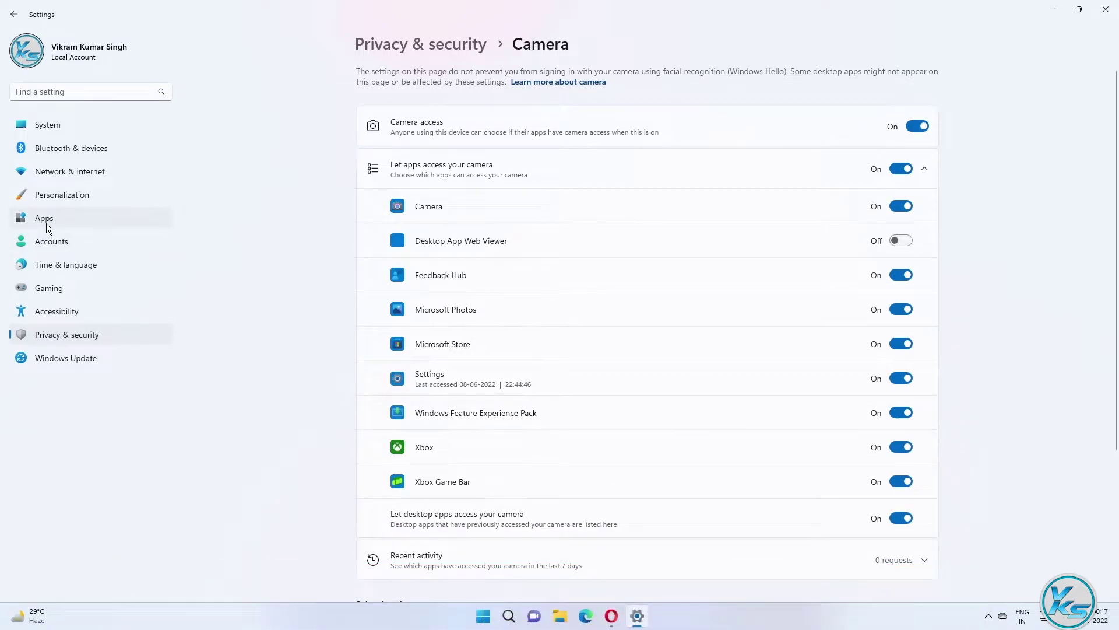
Find the Camera app among the installed apps with "cam", open its advanced options, and toggle its camera permission off and back on.
left_click(45, 222)
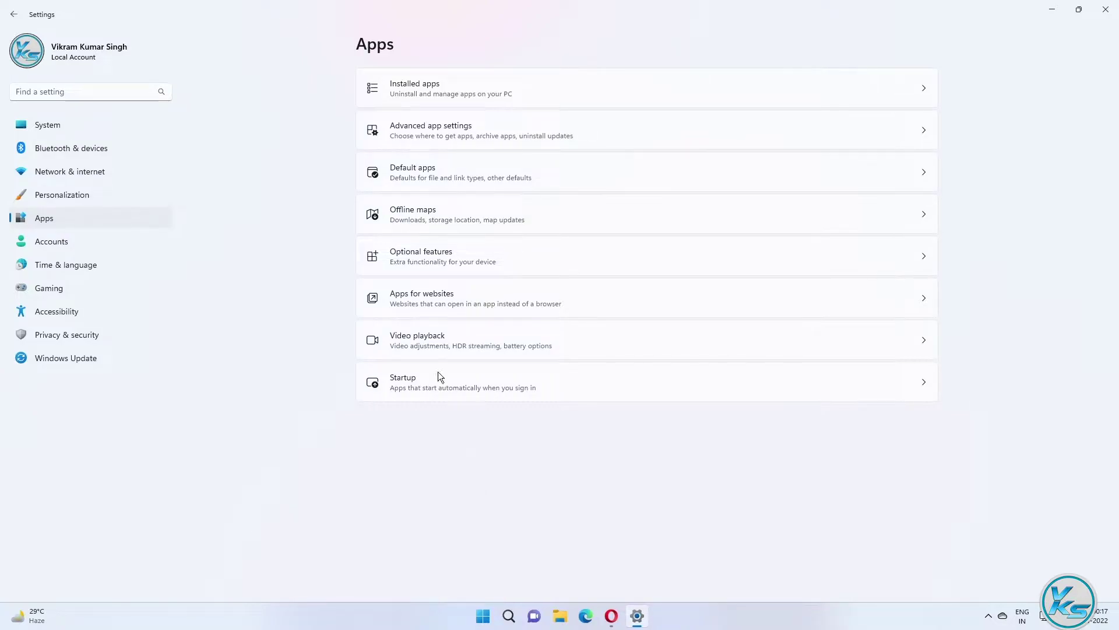
left_click(426, 89)
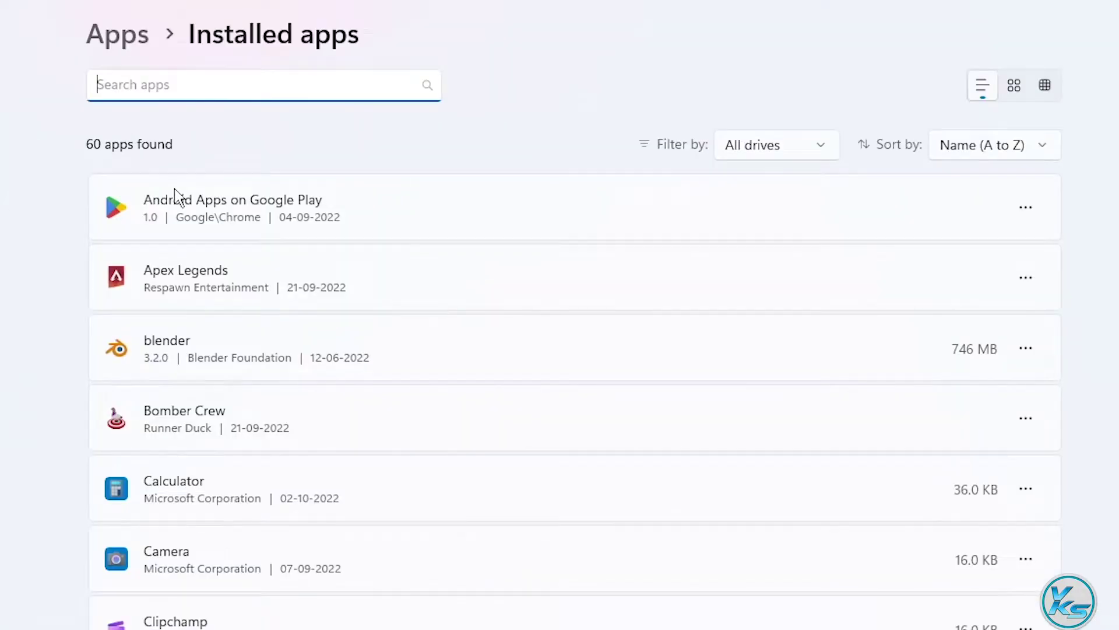
type("cam")
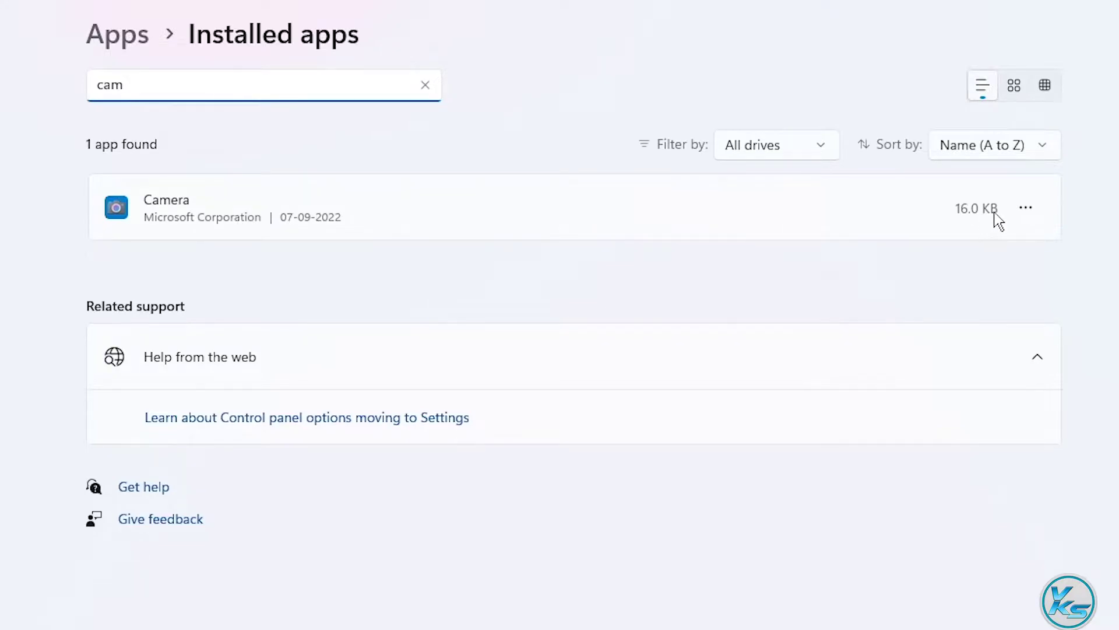
left_click(1026, 208)
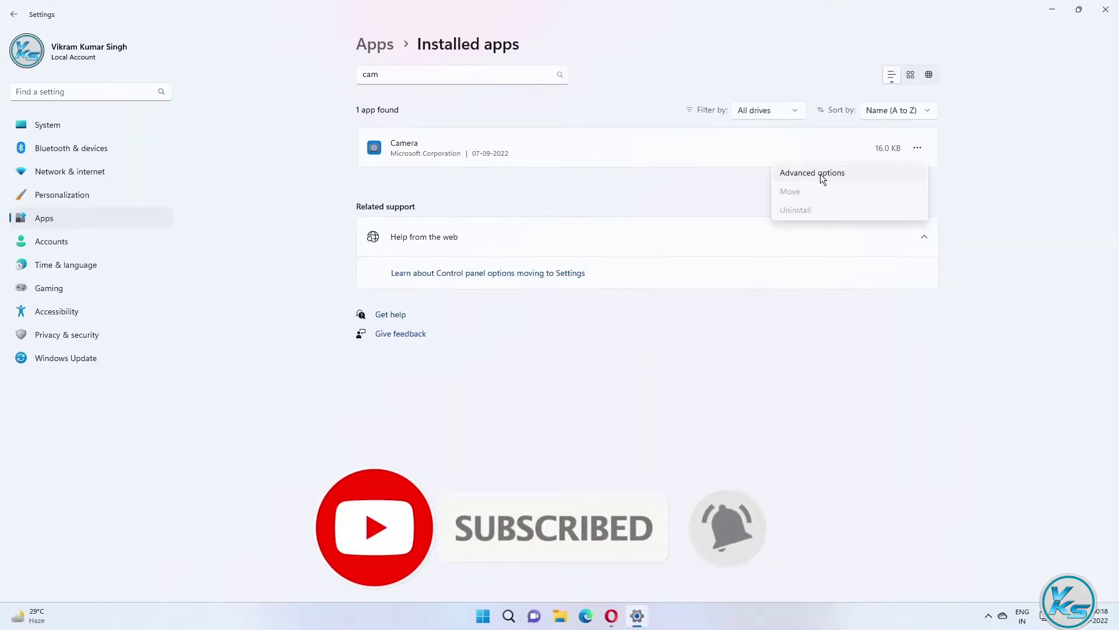
left_click(885, 250)
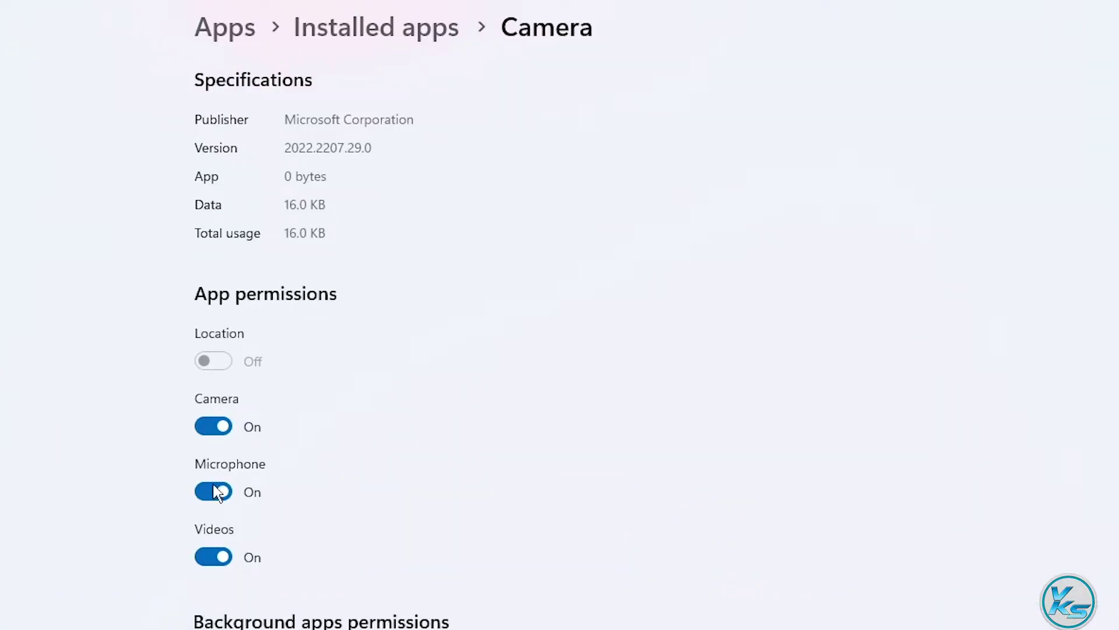
left_click(217, 427)
left_click(211, 426)
Repair the Camera app, and reset it with deletion of its app data confirmed.
scroll(306, 436, "down", 6)
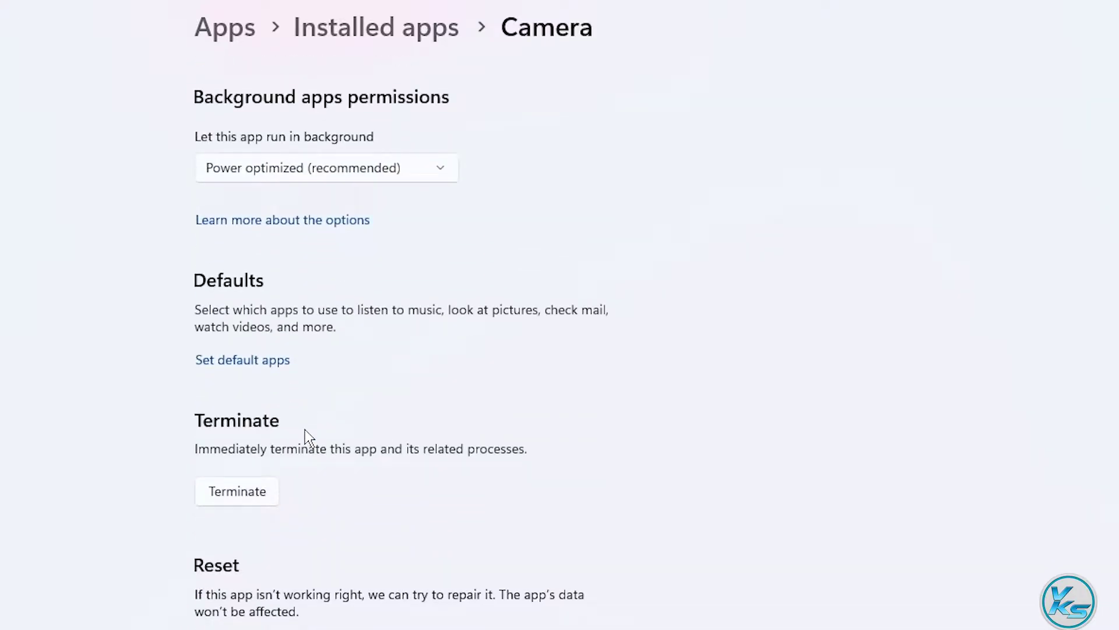
scroll(305, 429, "down", 5)
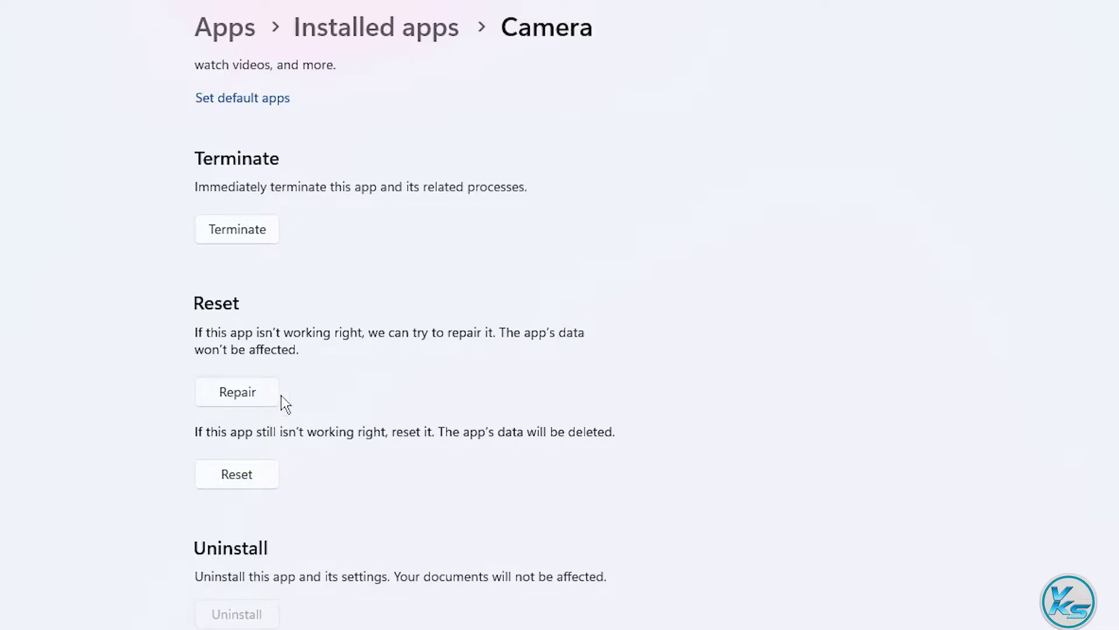
left_click(247, 394)
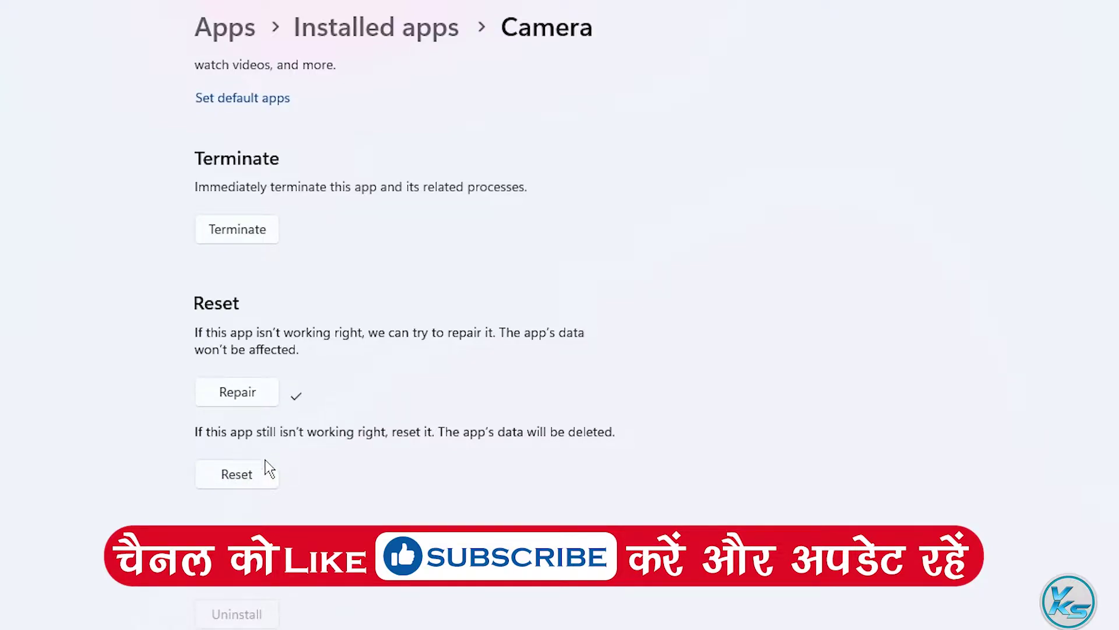
left_click(249, 476)
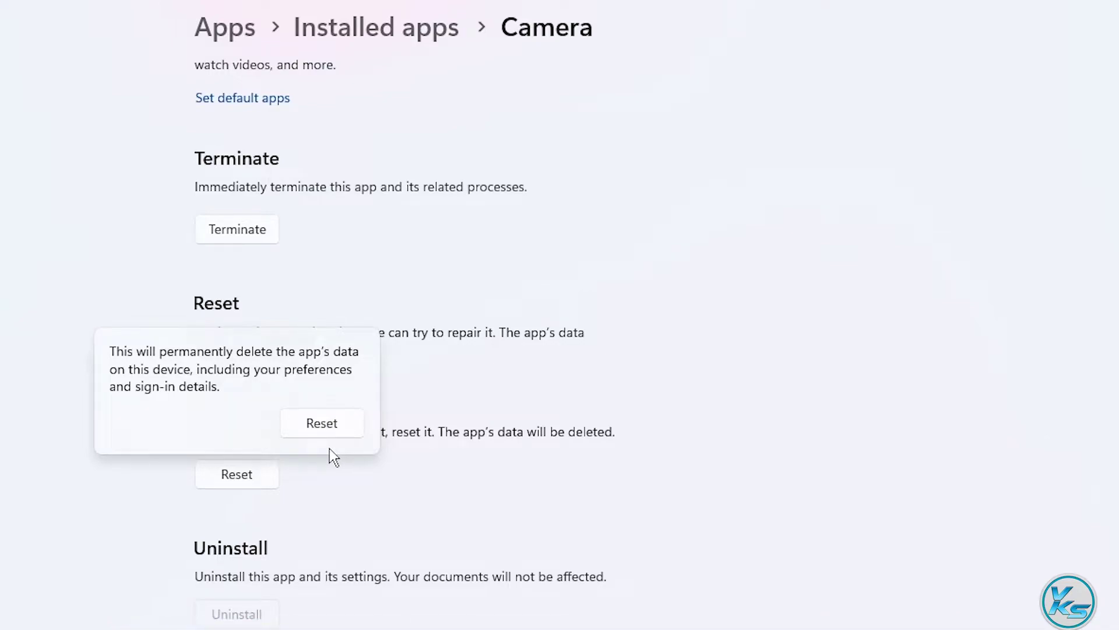
left_click(330, 424)
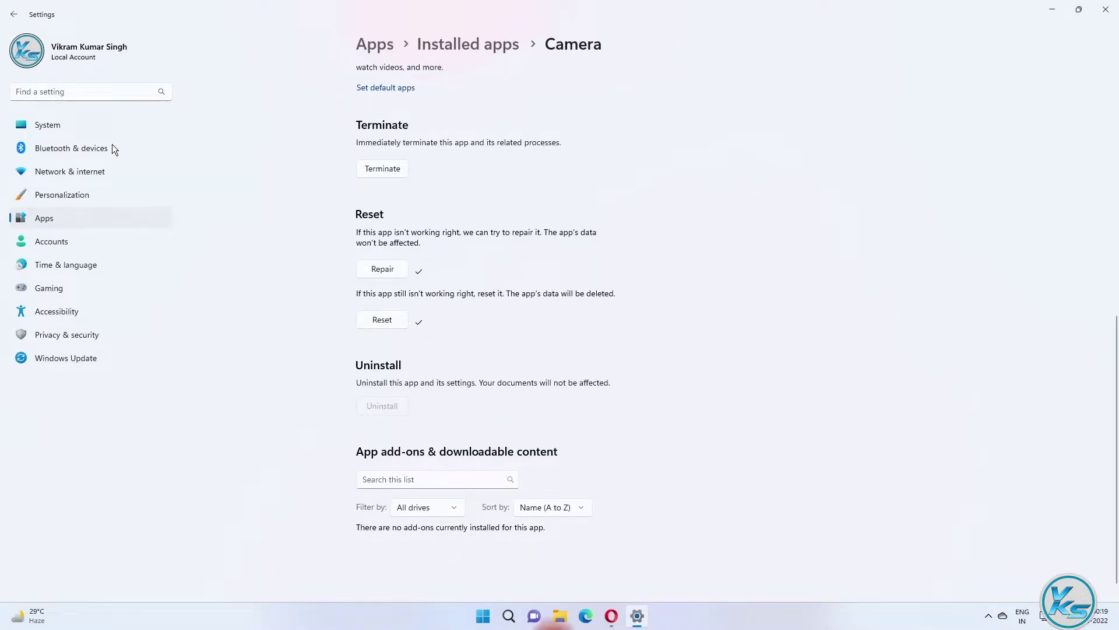
Run the Bluetooth troubleshooter from the system's other troubleshooters, answer Yes to whether the problem was fixed, and close it.
left_click(63, 127)
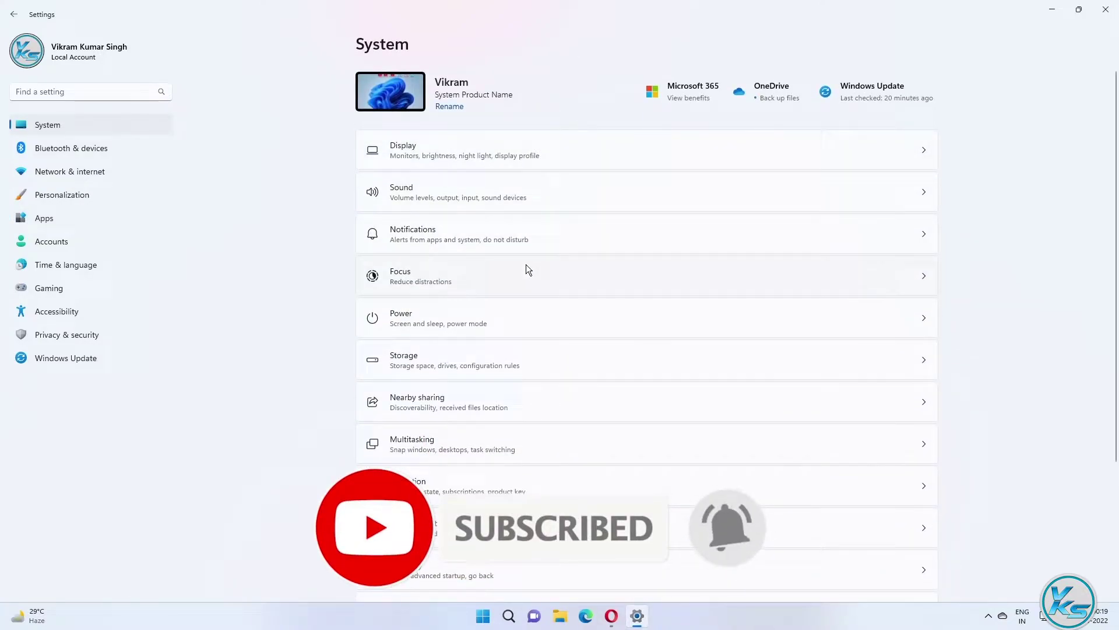
scroll(530, 232, "down", 3)
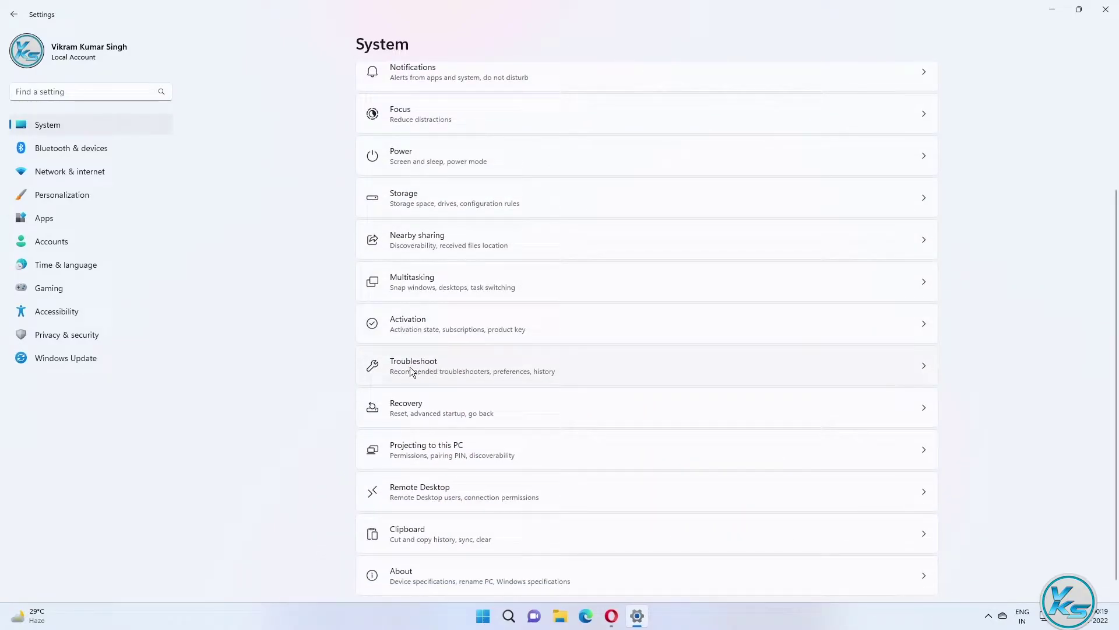
left_click(434, 365)
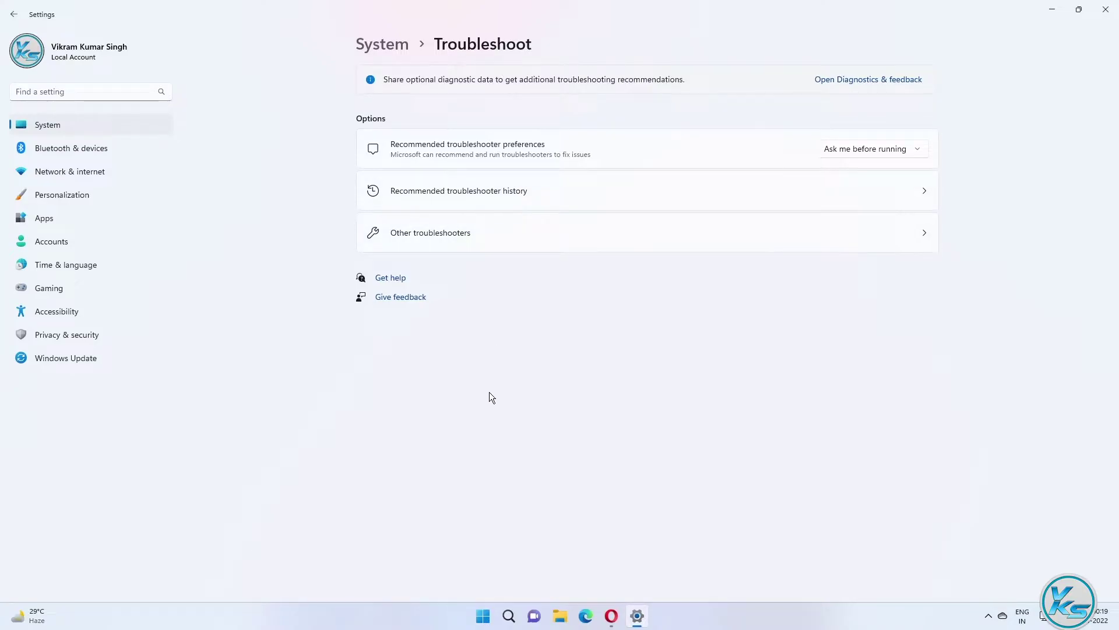
left_click(429, 234)
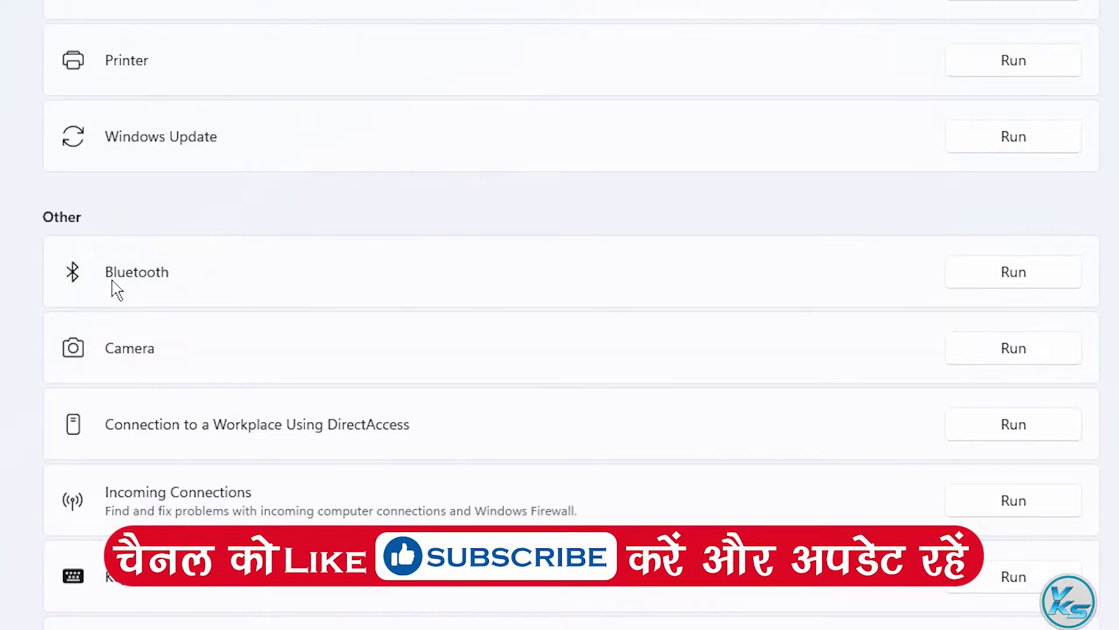
left_click(999, 283)
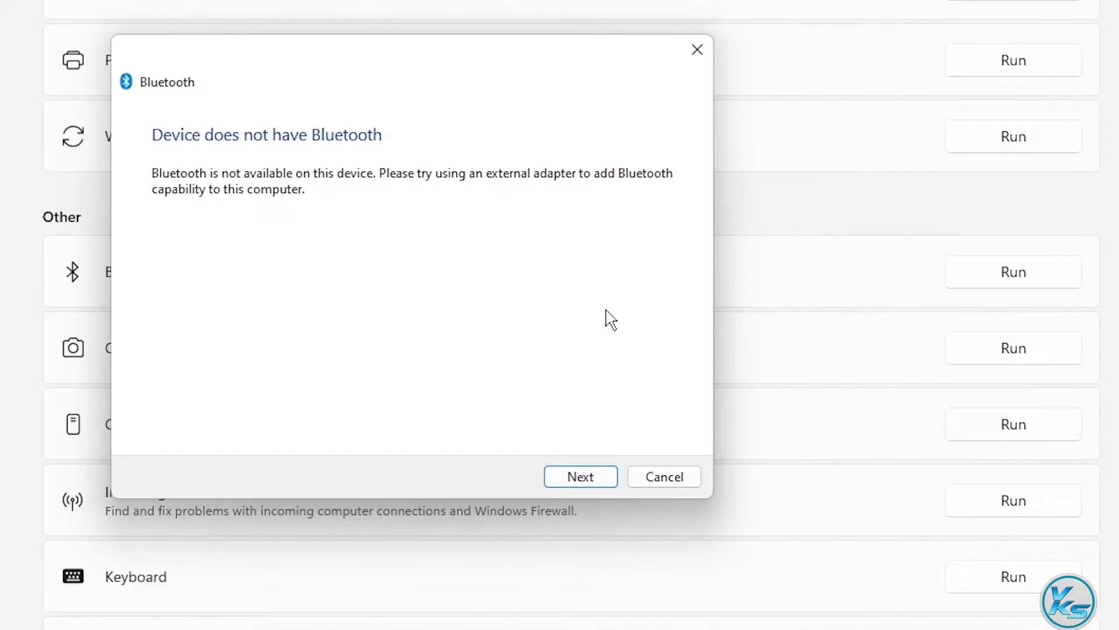
left_click(593, 478)
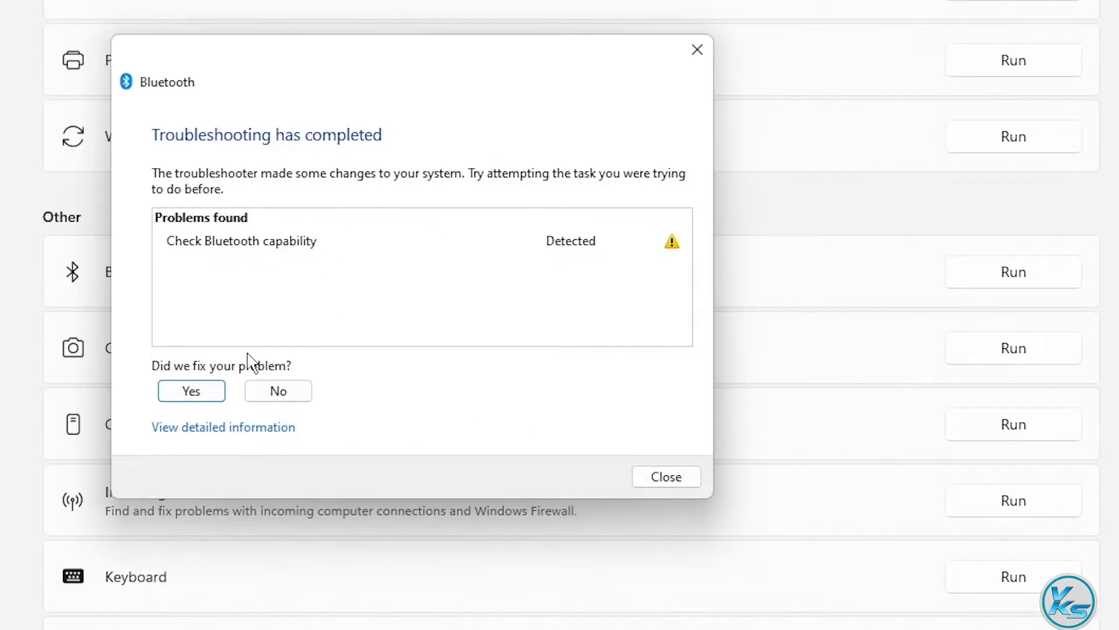
left_click(191, 391)
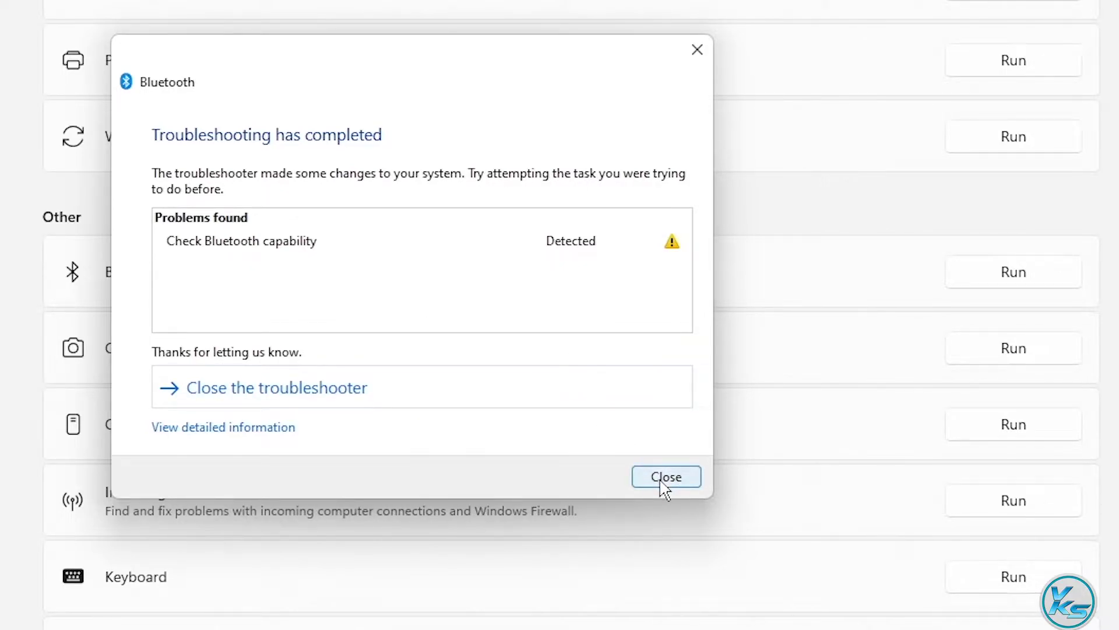
left_click(664, 476)
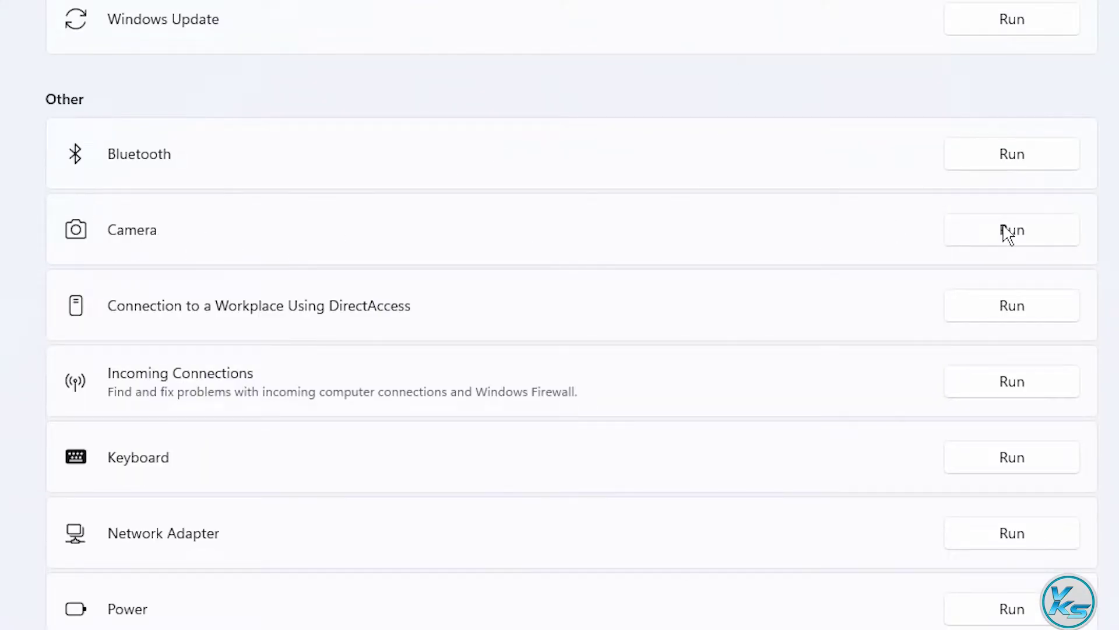
Start the Camera troubleshooter and close its window.
left_click(1020, 240)
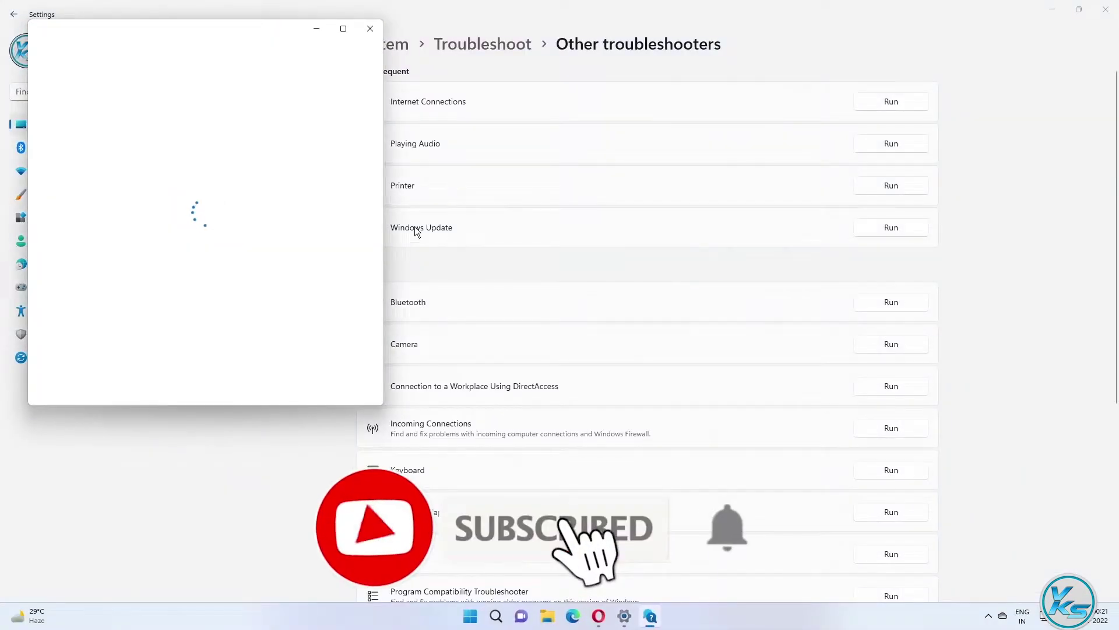
left_click(370, 28)
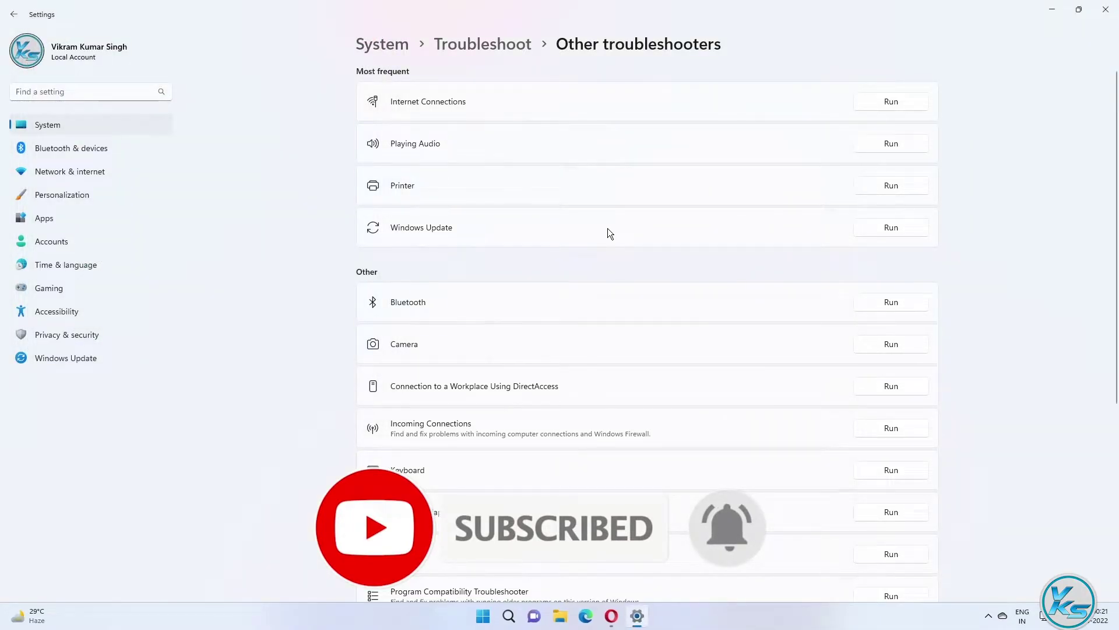
Run the Video Playback troubleshooter with the option to open video playback settings, and close the troubleshooter.
scroll(610, 251, "down", 3)
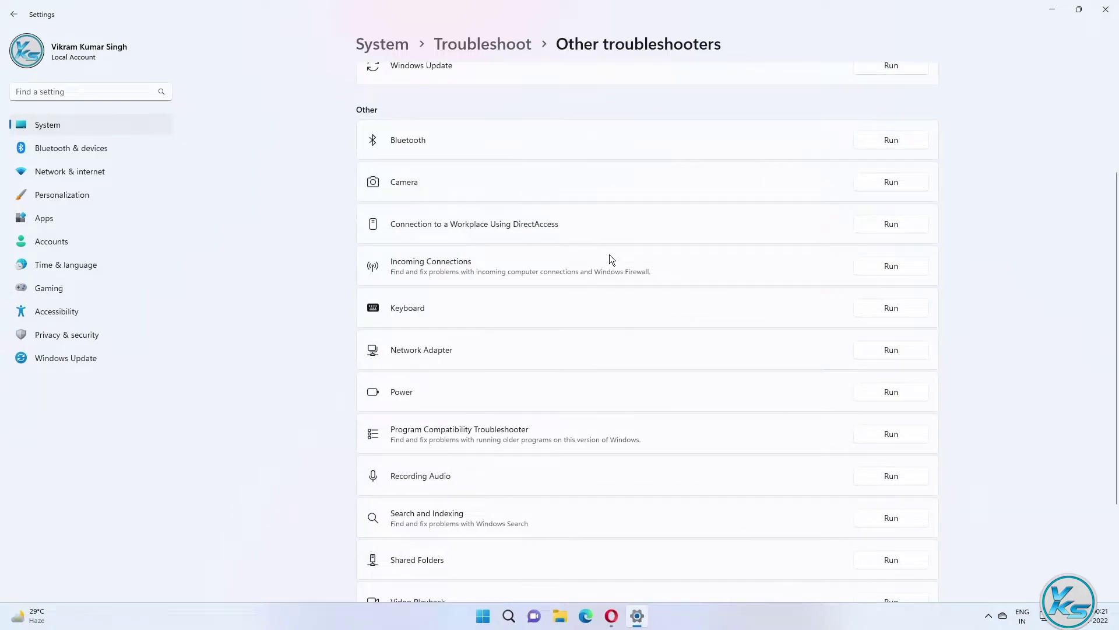
scroll(610, 254, "down", 2)
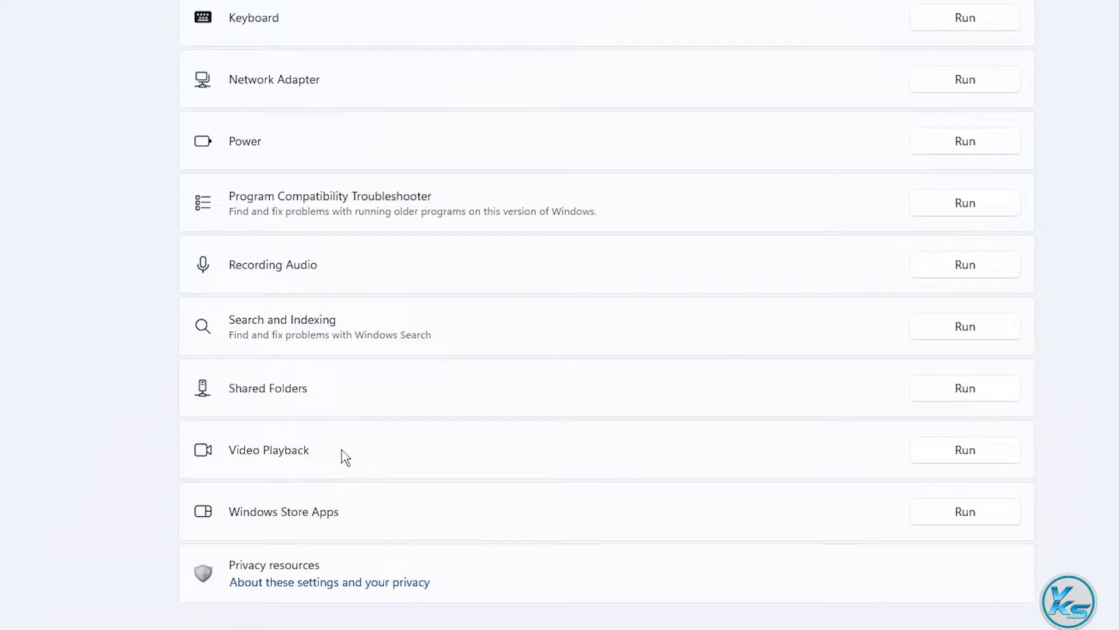
left_click(960, 457)
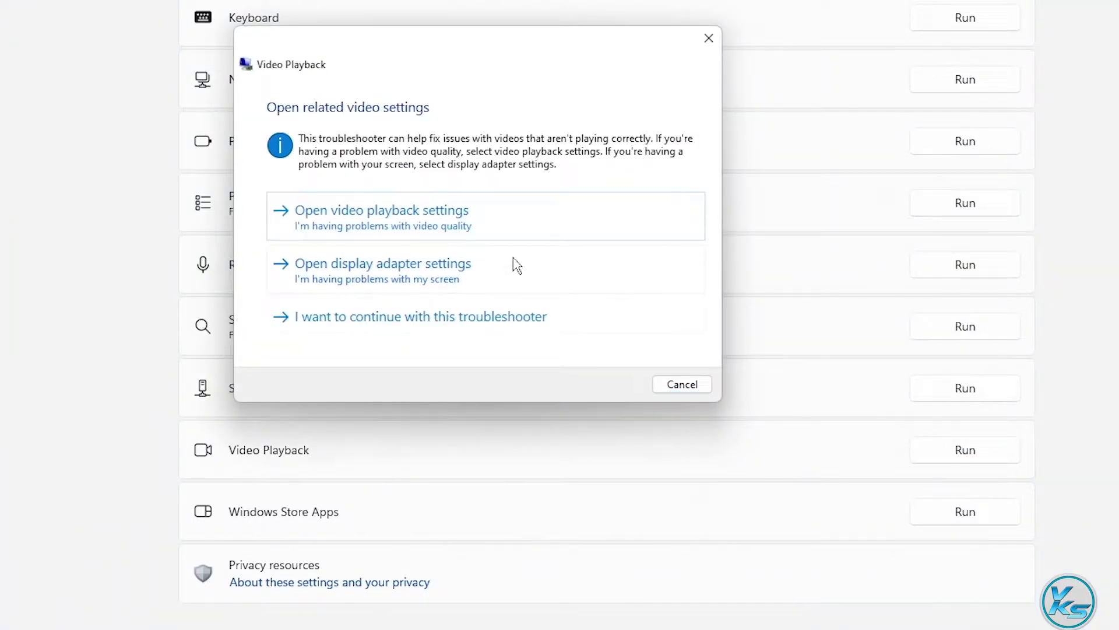
left_click(457, 237)
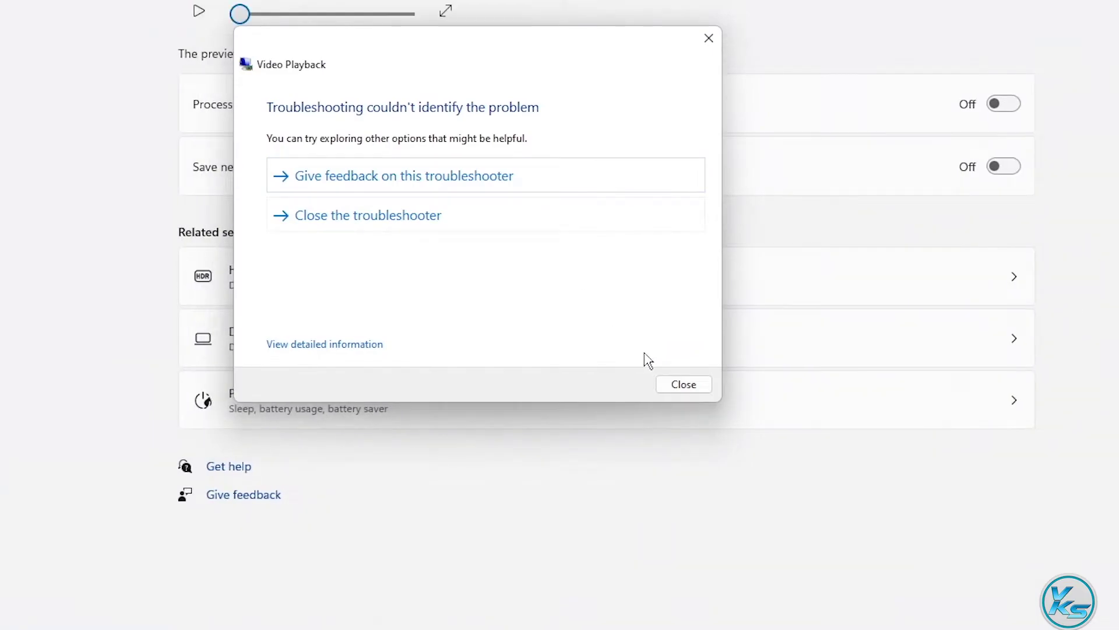
left_click(682, 387)
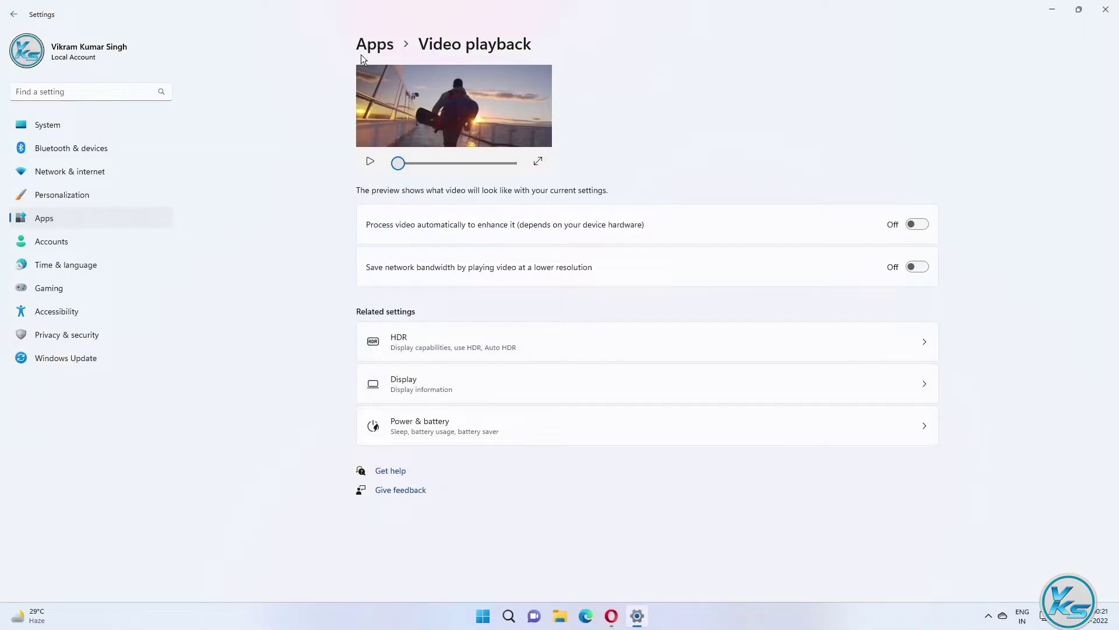
Return to the other troubleshooters, run the one for Windows Store Apps, and close it along with Settings.
left_click(13, 14)
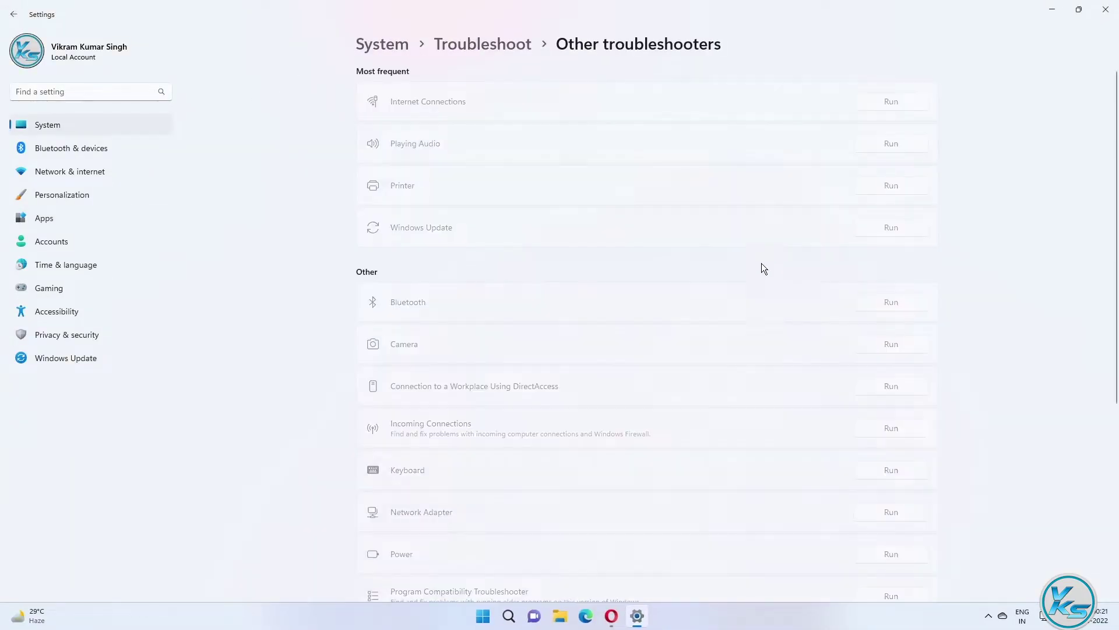
scroll(737, 323, "down", 5)
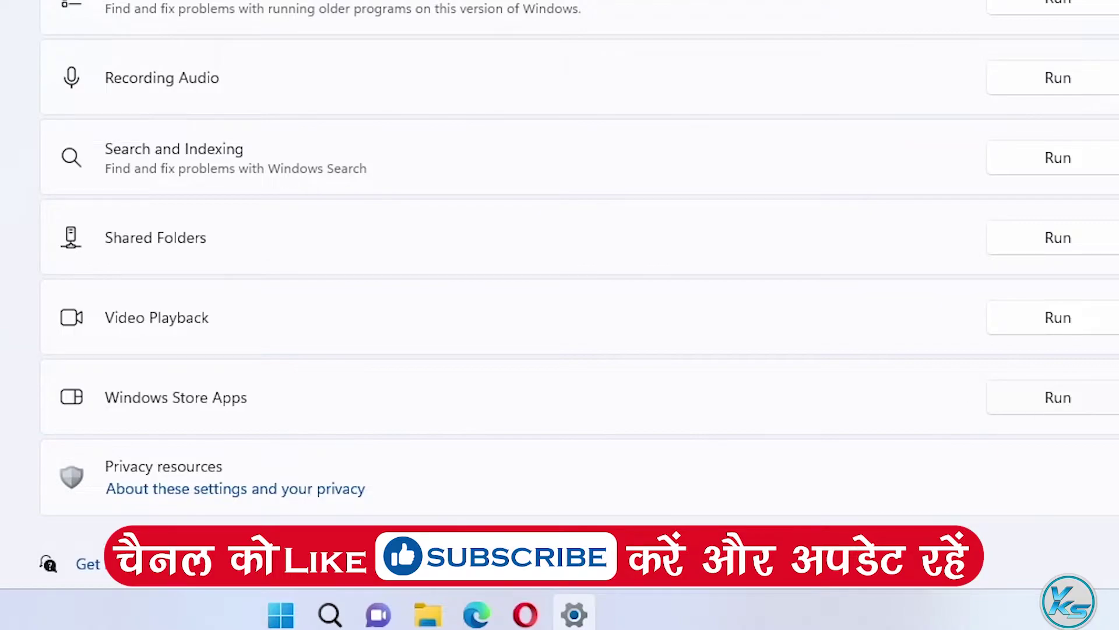
left_click(1067, 398)
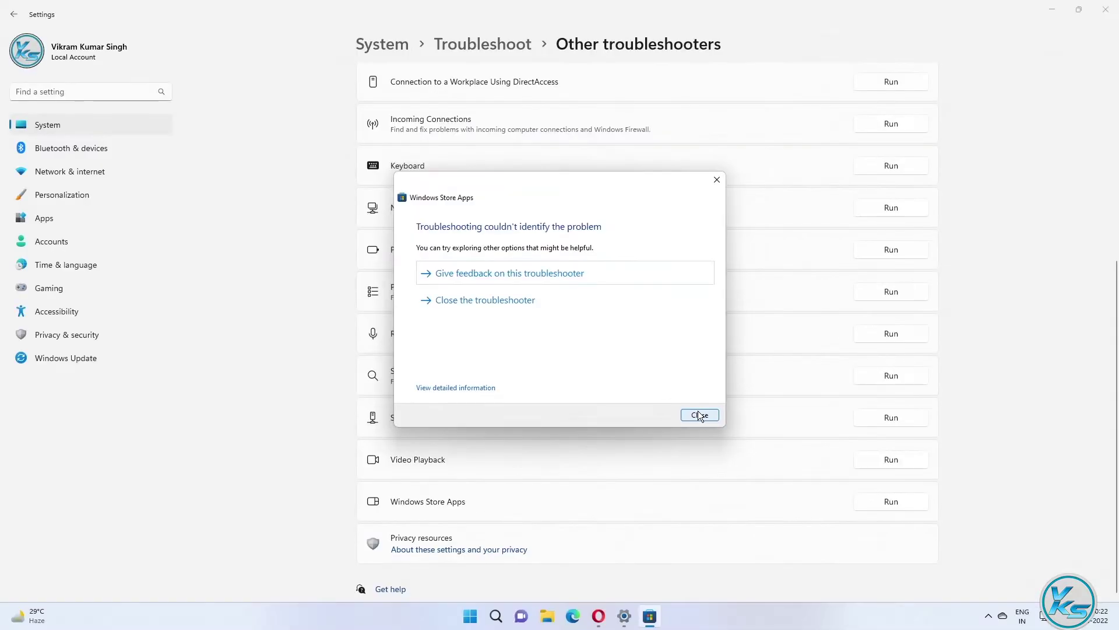
left_click(744, 481)
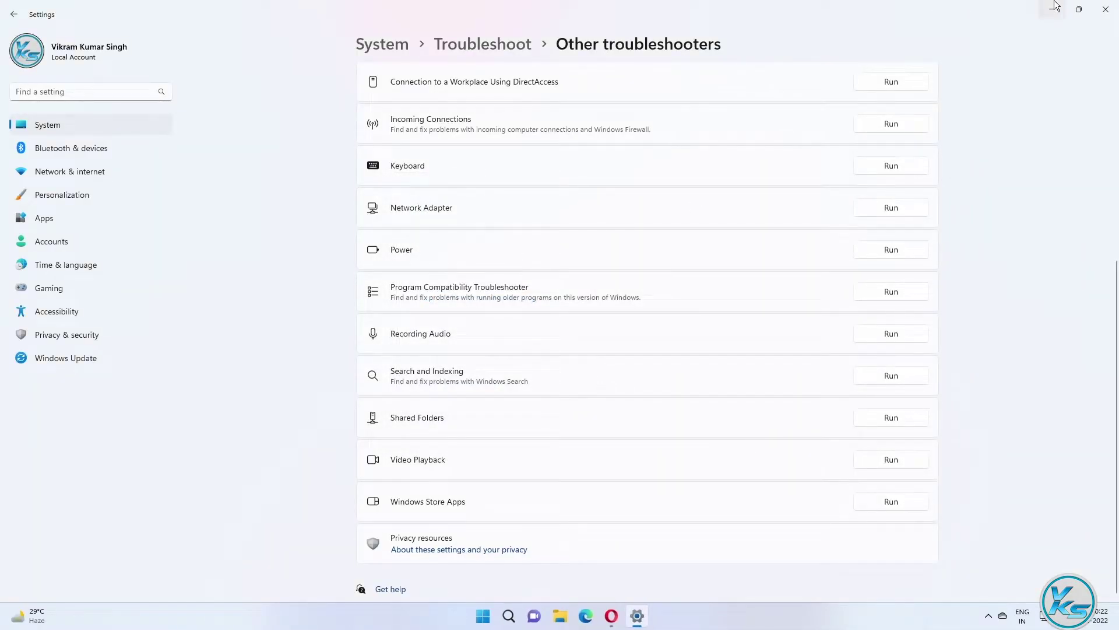
left_click(1105, 9)
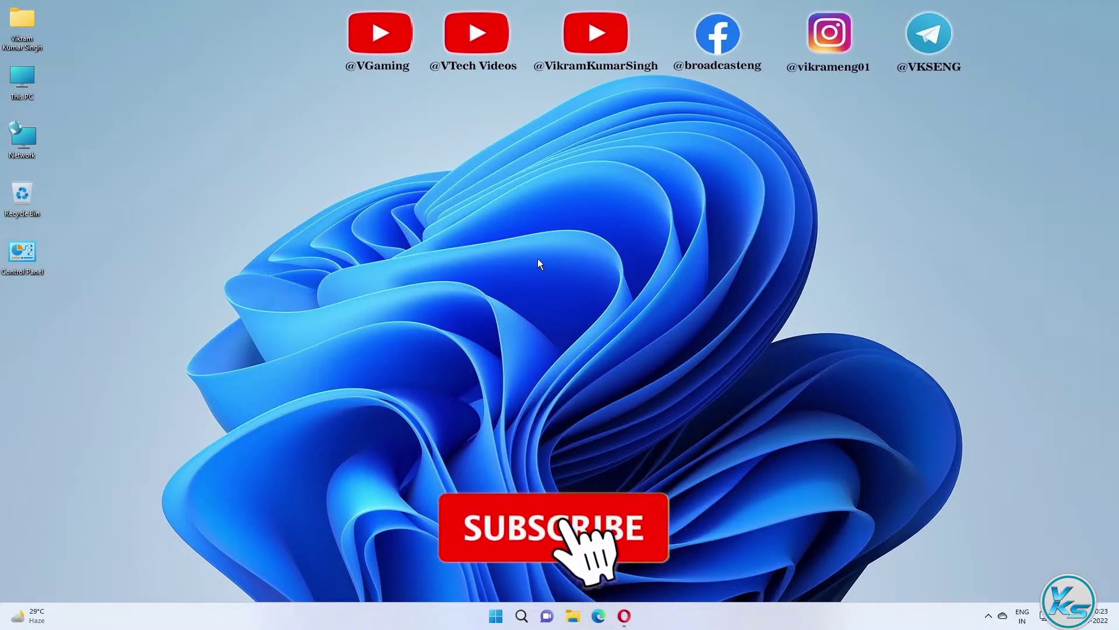
Search Windows for cmd, run Command Prompt as administrator, and allow it to make changes to the device.
key("super+s")
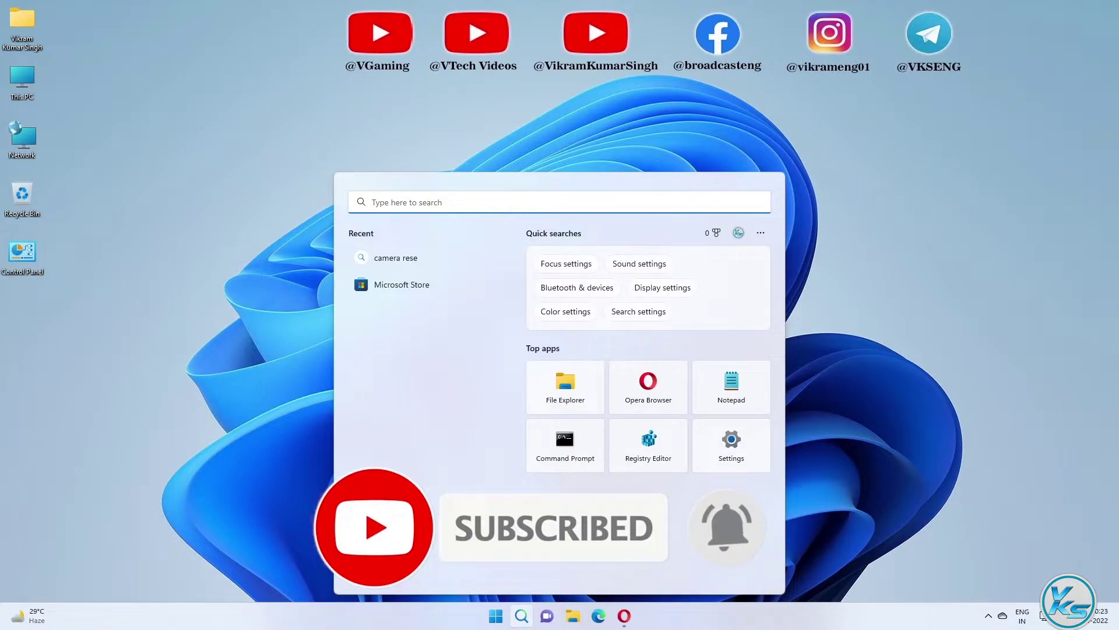
type("cmd")
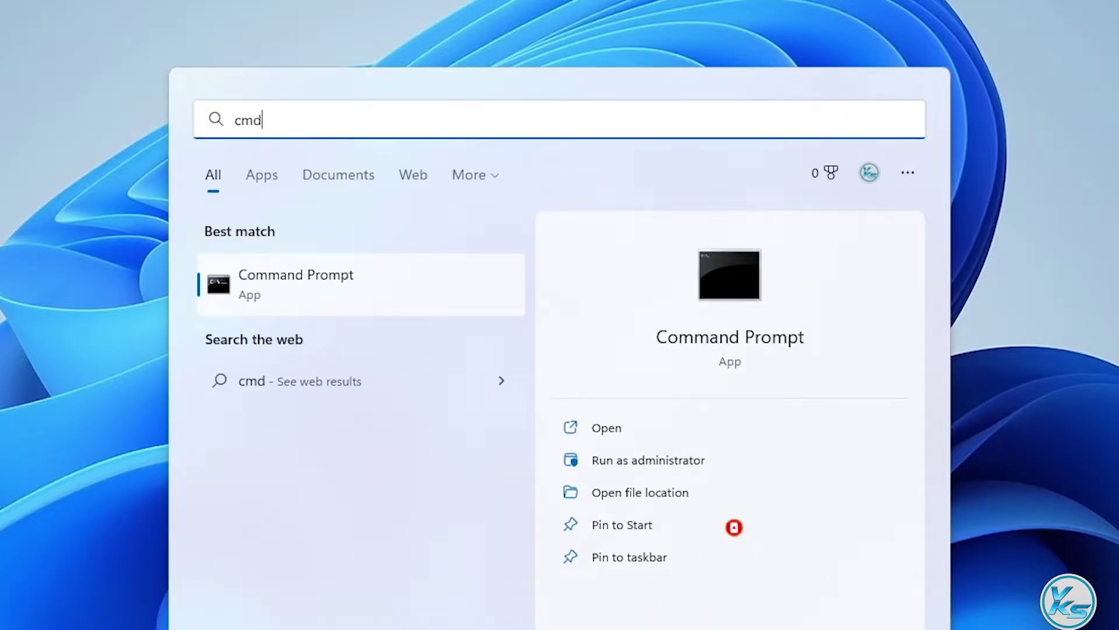
right_click(295, 282)
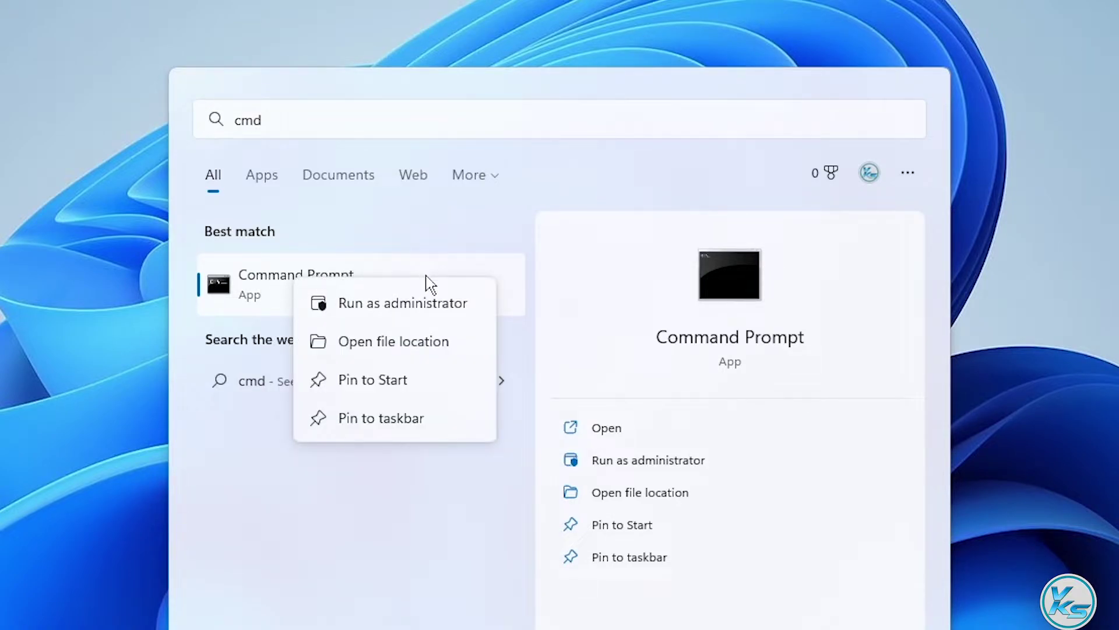
left_click(389, 307)
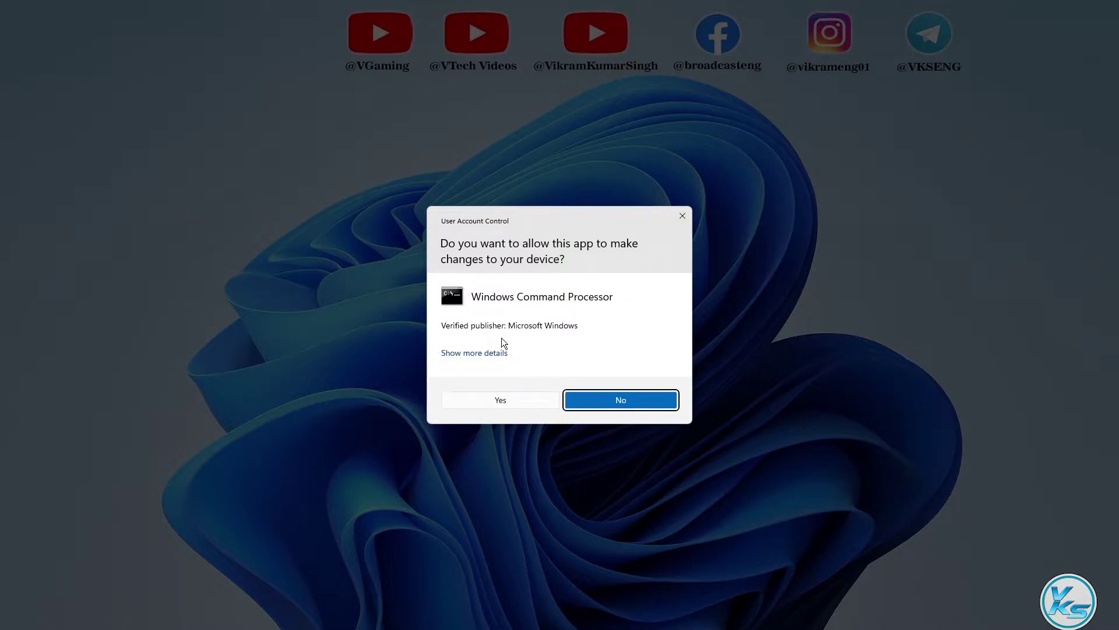
left_click(503, 400)
left_click_drag(442, 75, 687, 86)
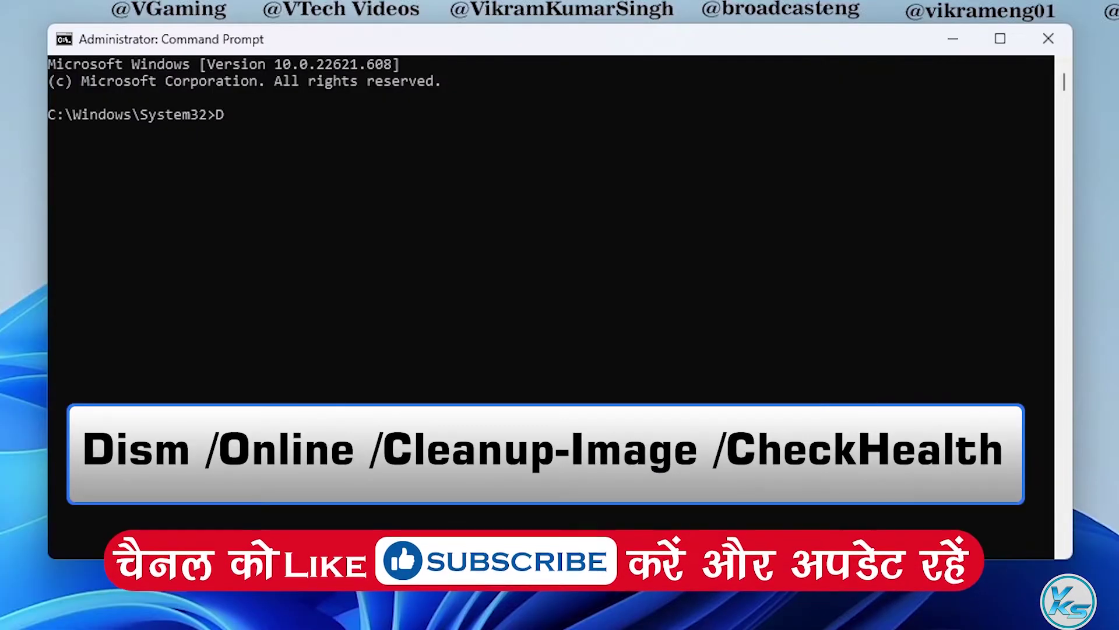
Check the Windows image for corruption with the command Dism /Online /Cleanup-Image /CheckHealth.
type("Dism")
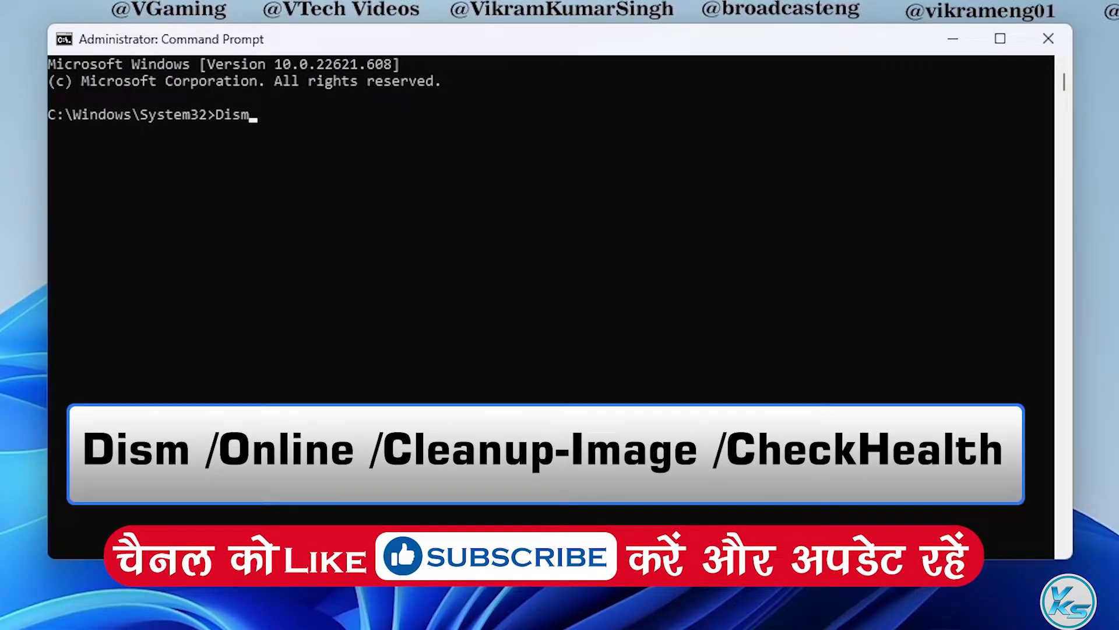
type(" /Online /Cleanu")
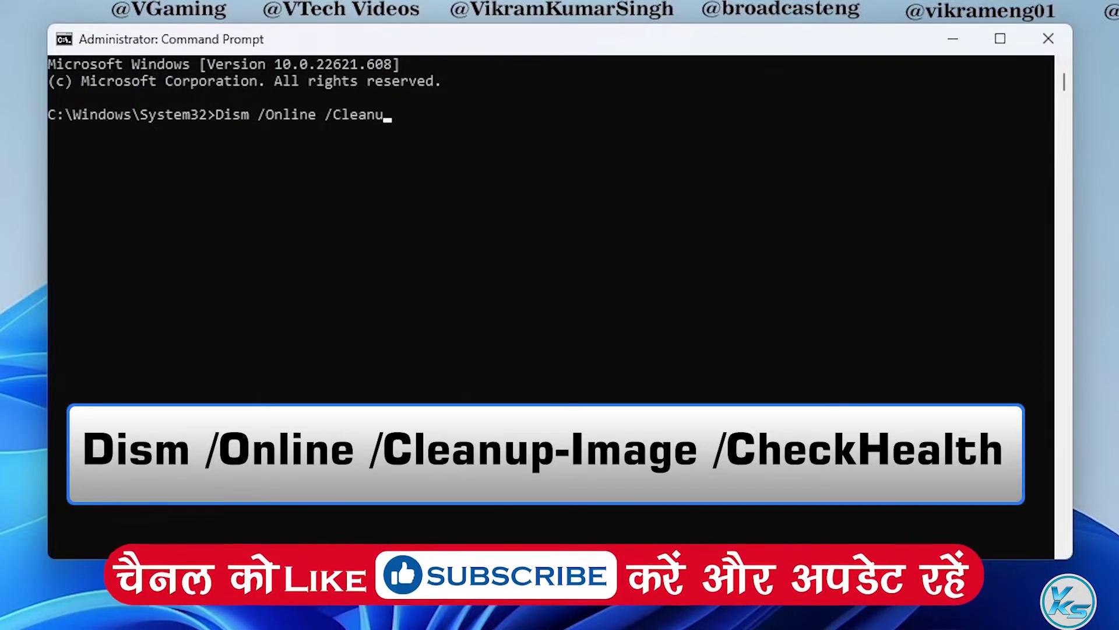
type("p-Ima")
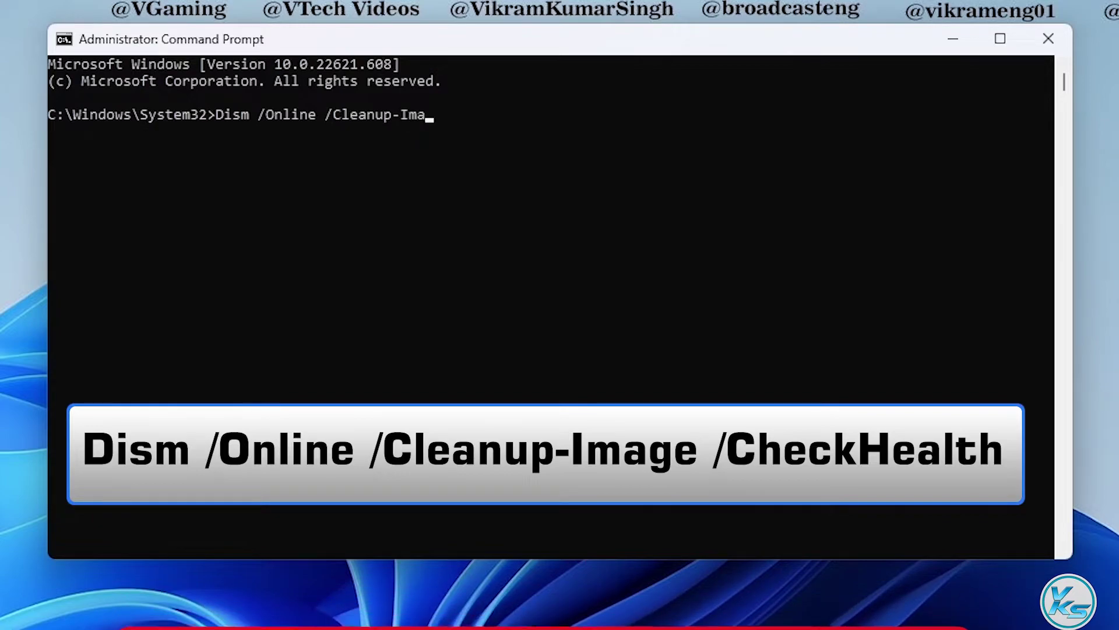
type("ge /CheckHealth")
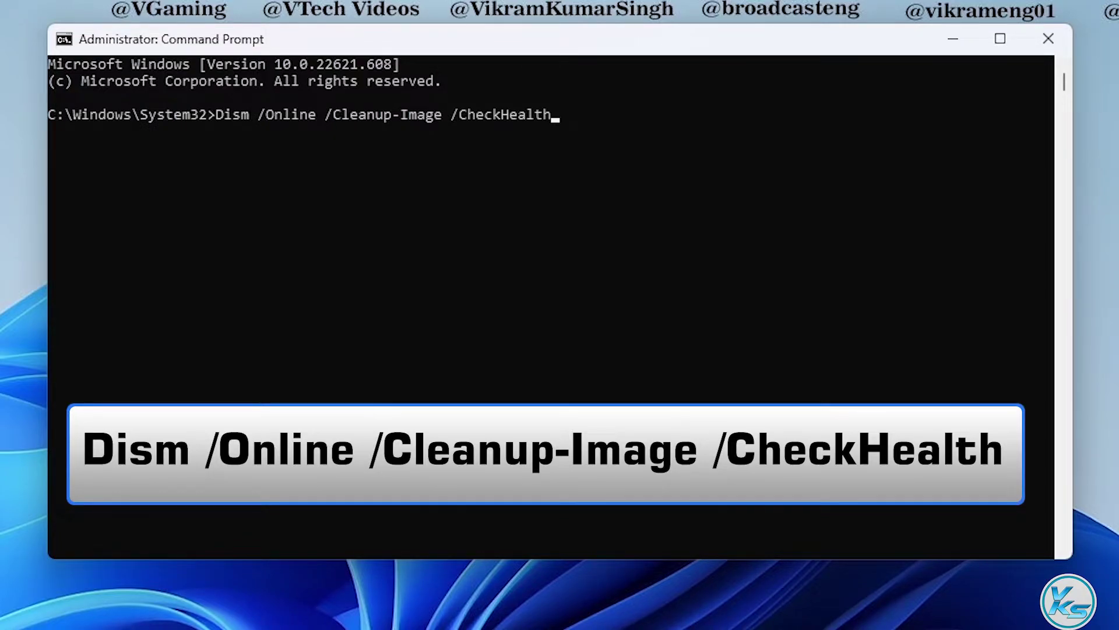
key("Return")
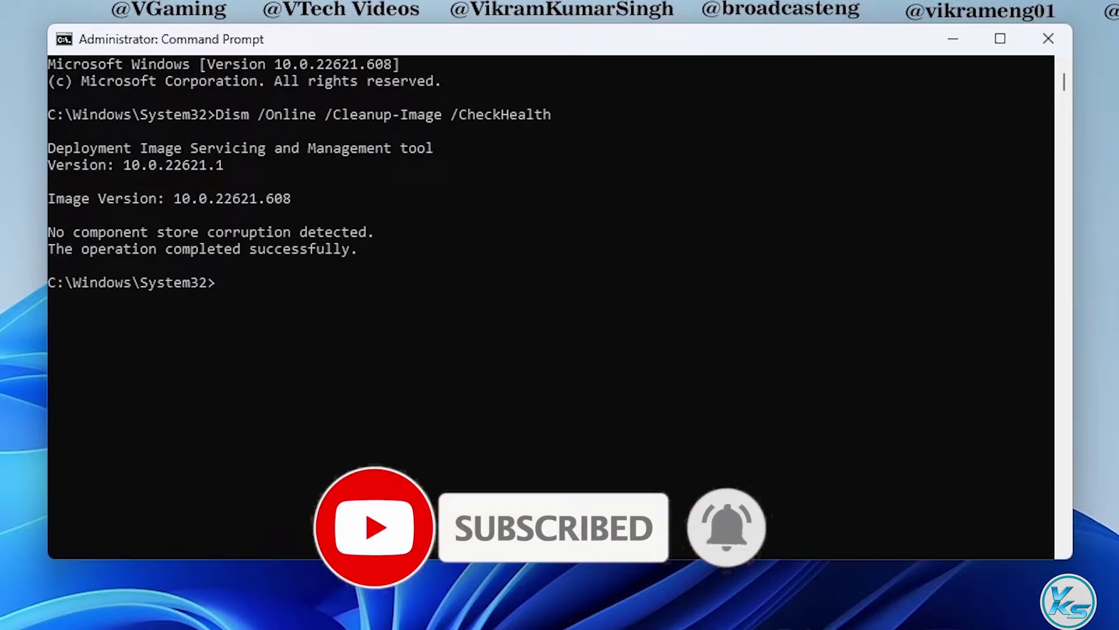
Scan the Windows component store with the command Dism /Online /Cleanup-Image /ScanHealth.
type("D")
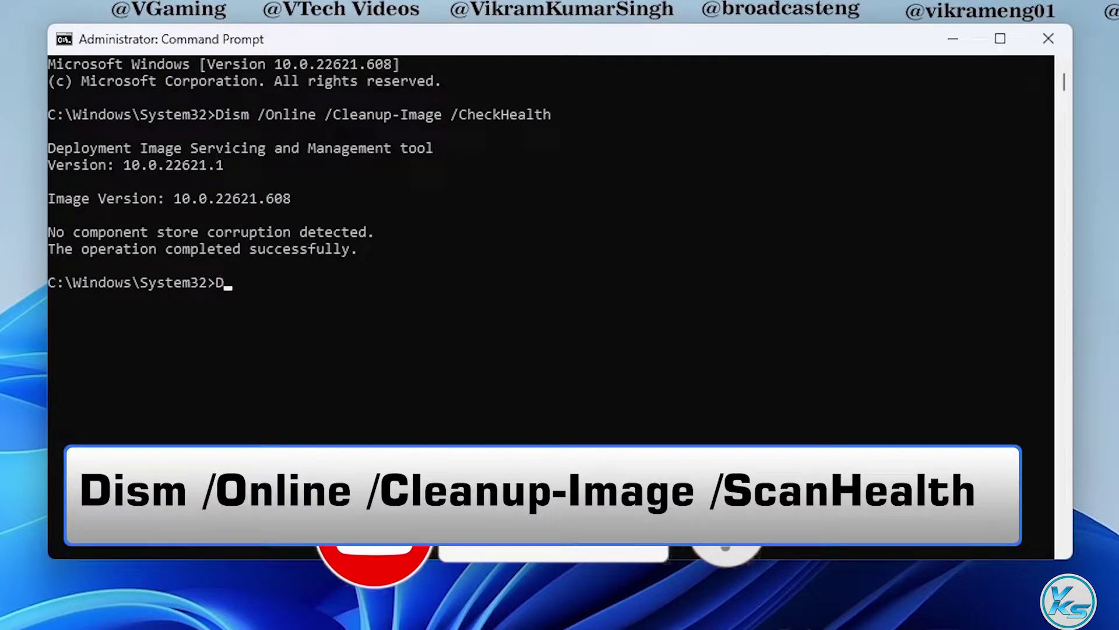
type("ism /Online")
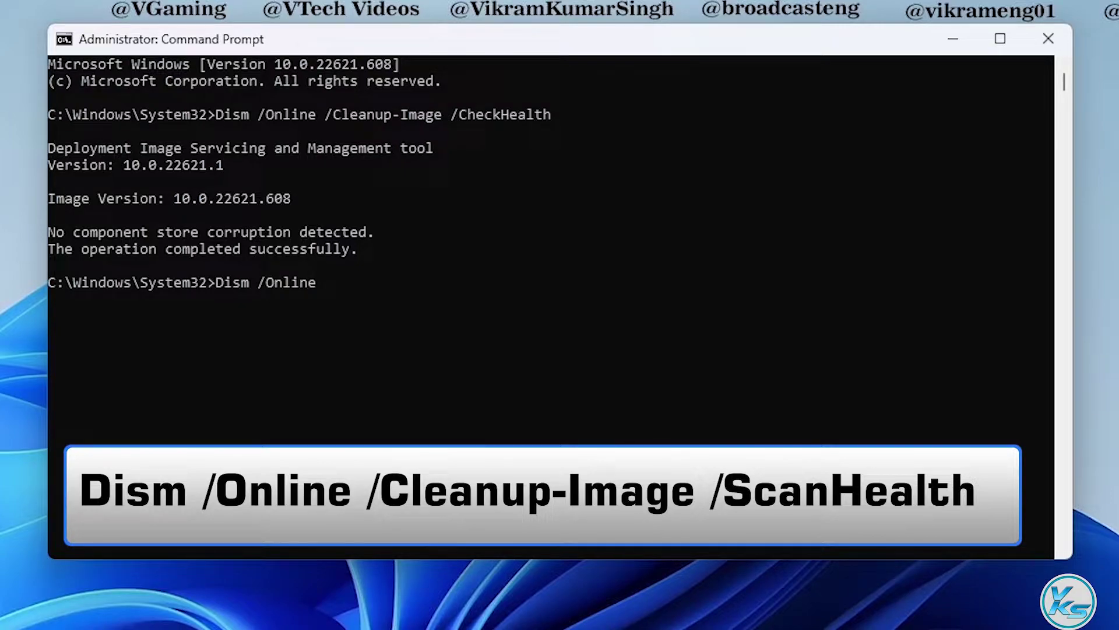
type(" /Cleanup-Image /ScanHealth")
key("Return")
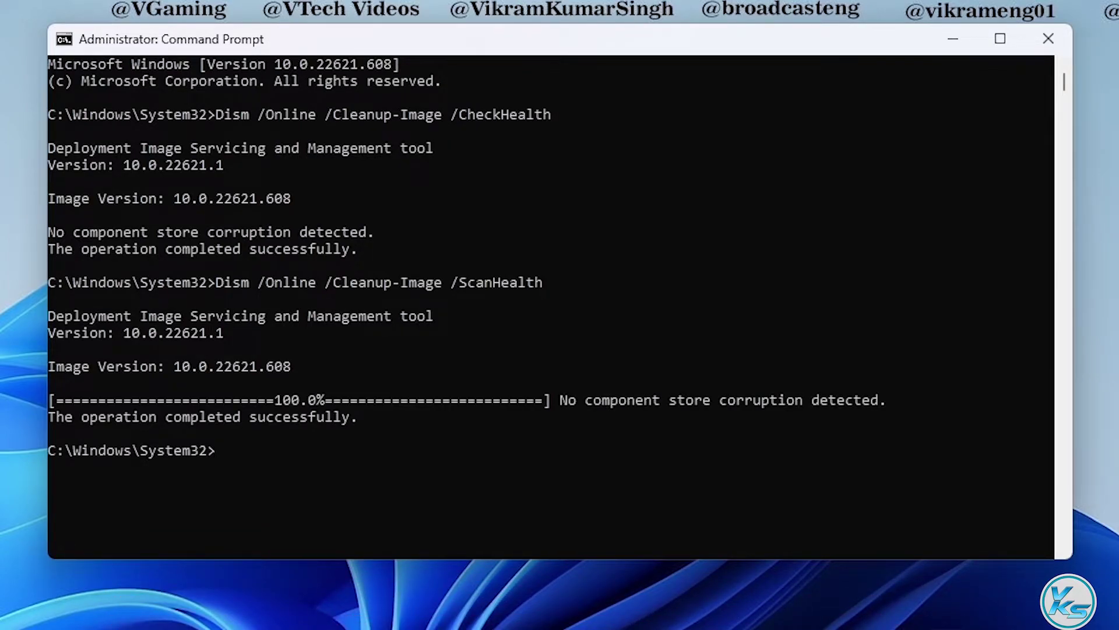
Repair the Windows image with the command Dism /Online /Cleanup-Image /RestoreHealth.
type("Dism /Online /Cle")
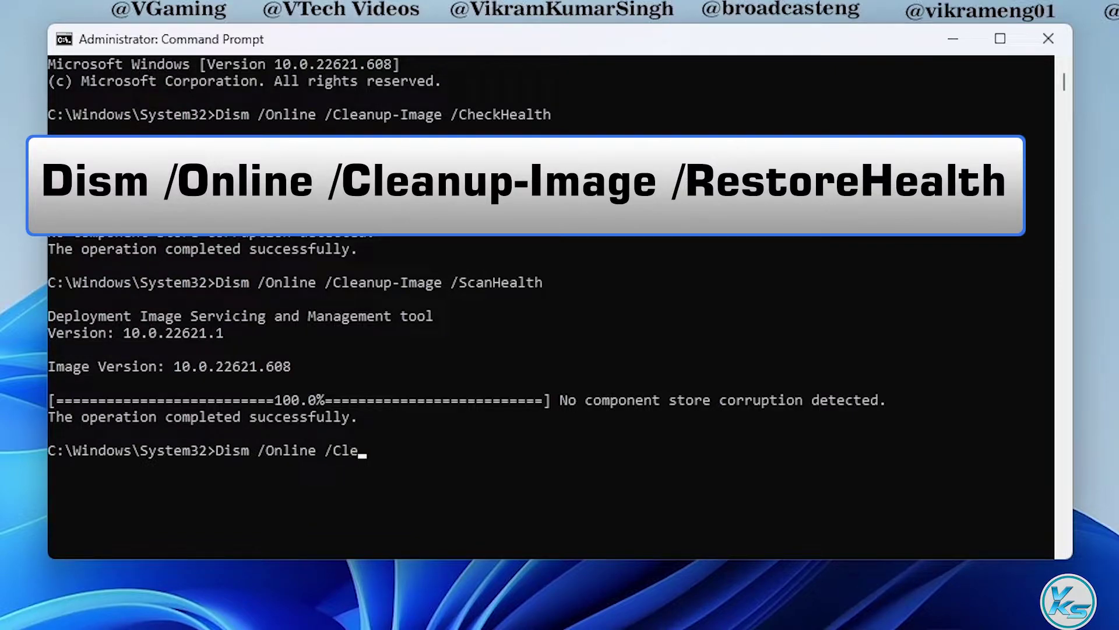
type("anup-Image /RestoreHealth")
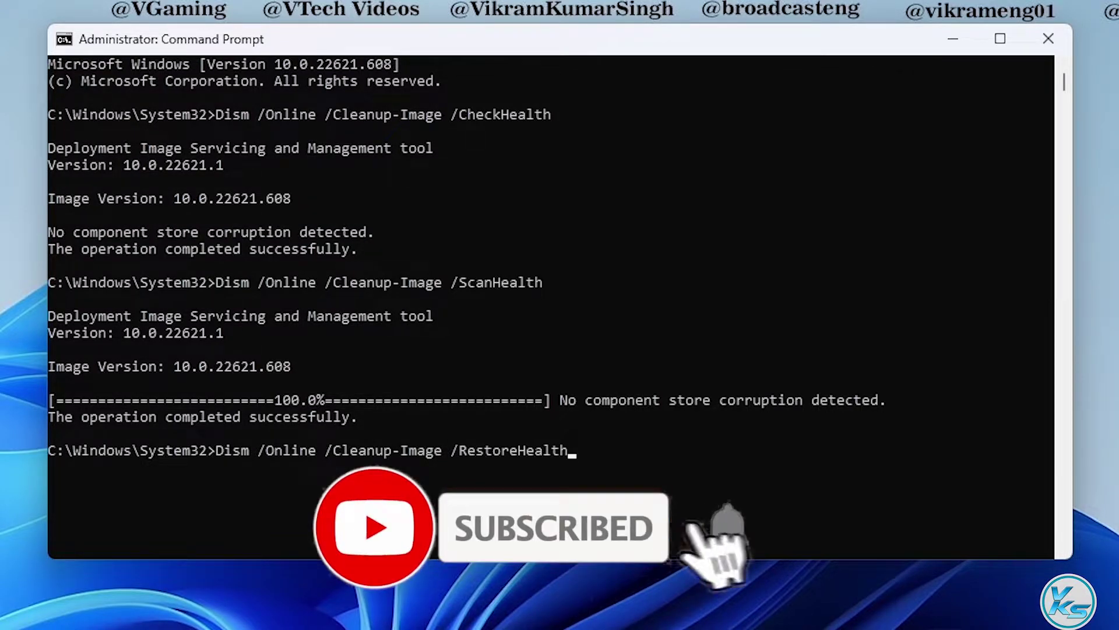
key("Return")
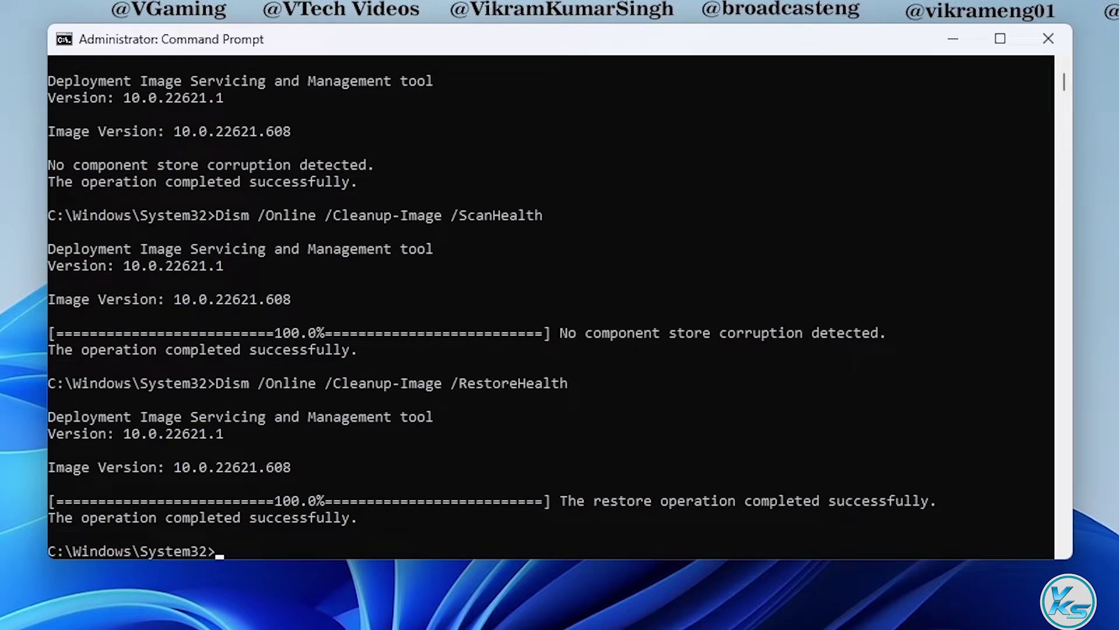
Scan the protected system files with the command sfc /scannow, and close the Command Prompt once the scan is complete.
type("sfc")
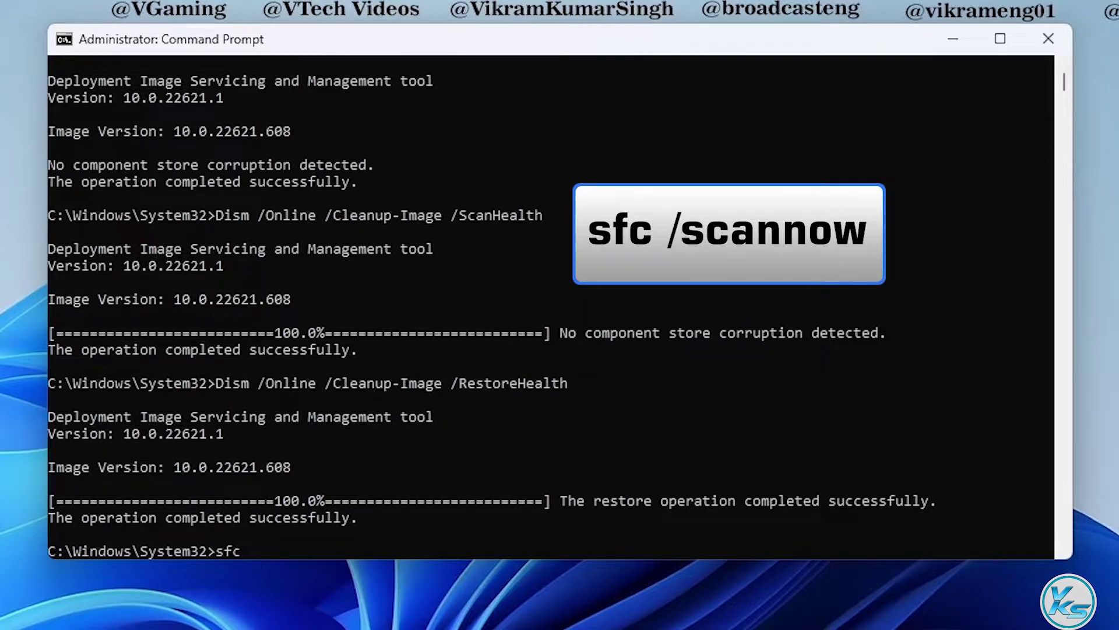
type(" /scannow")
key("Return")
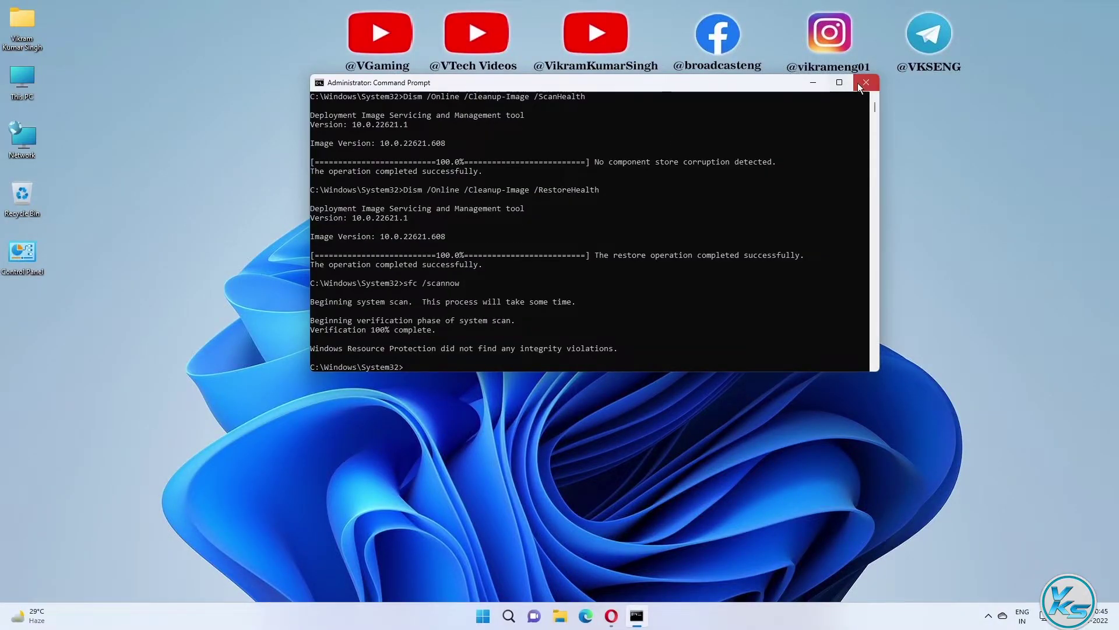
left_click(1048, 38)
Restart the computer.
right_click(489, 615)
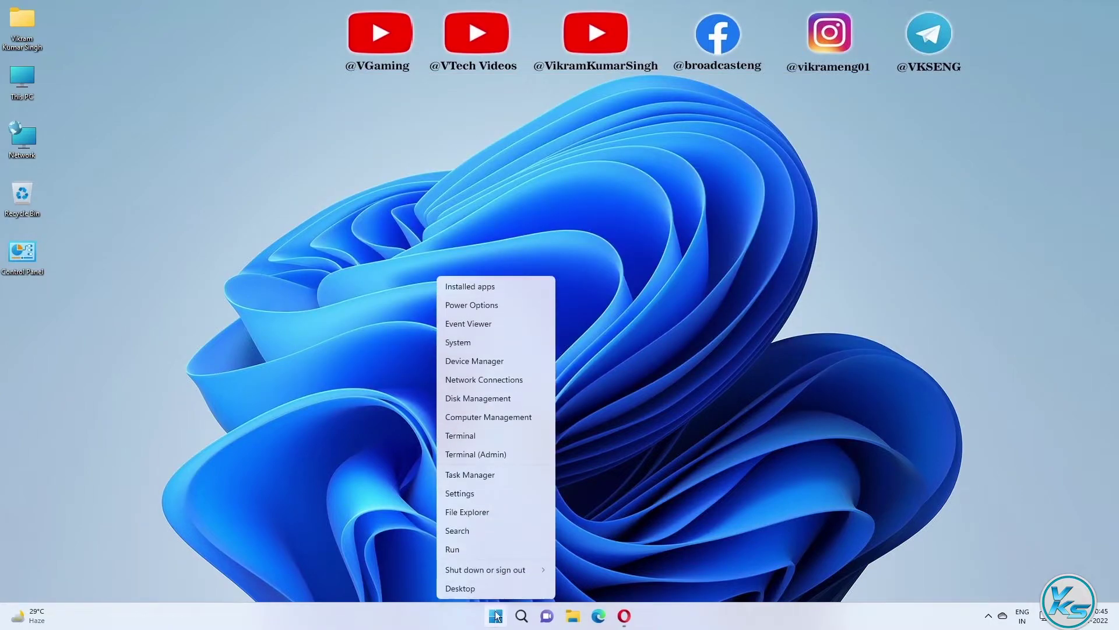
mouse_move(519, 570)
left_click(561, 569)
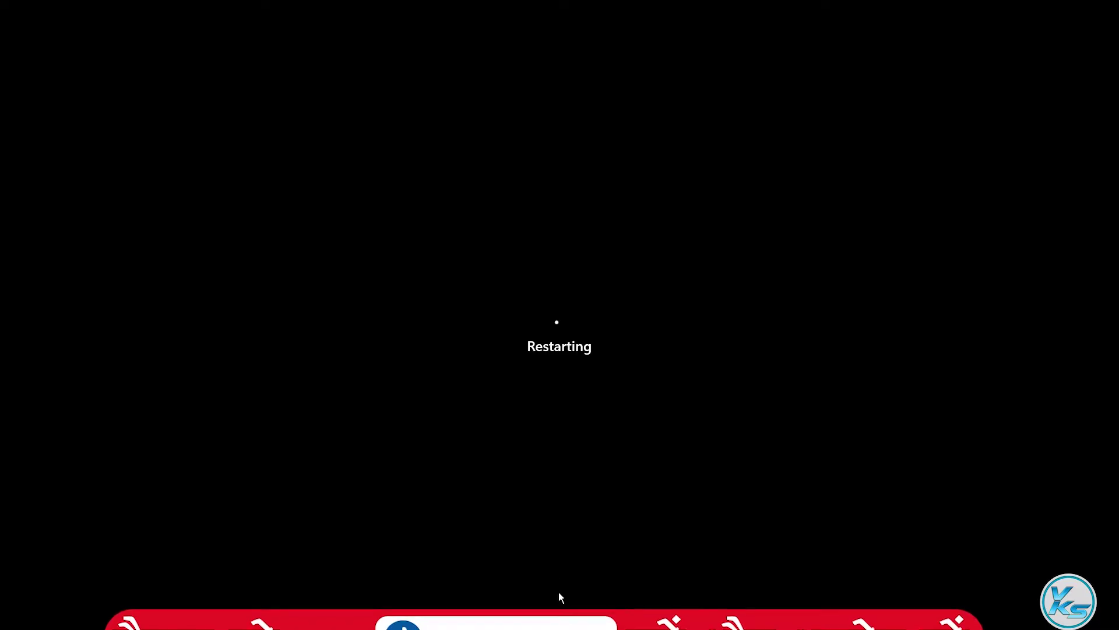